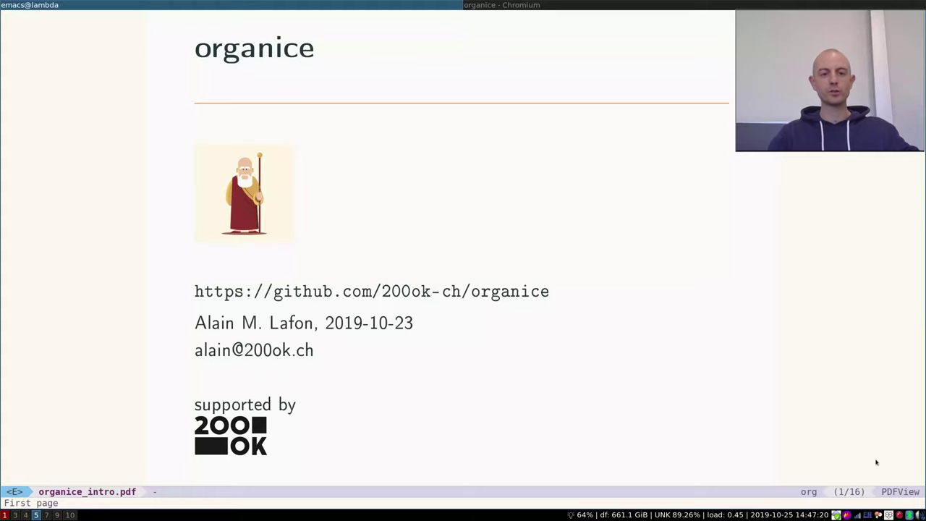
Step: Page forward through the Outline and Introduction slides to the About me slide, page 4 of 16
key("n")
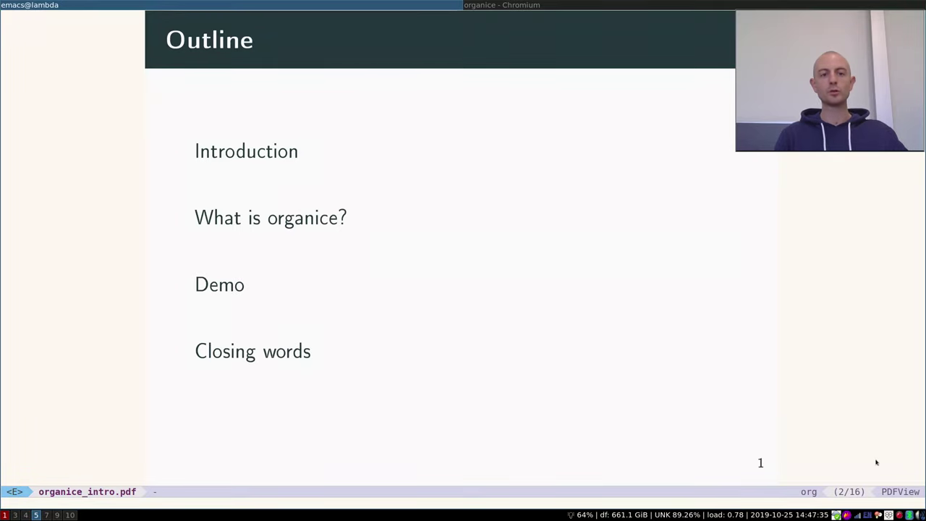
key("n")
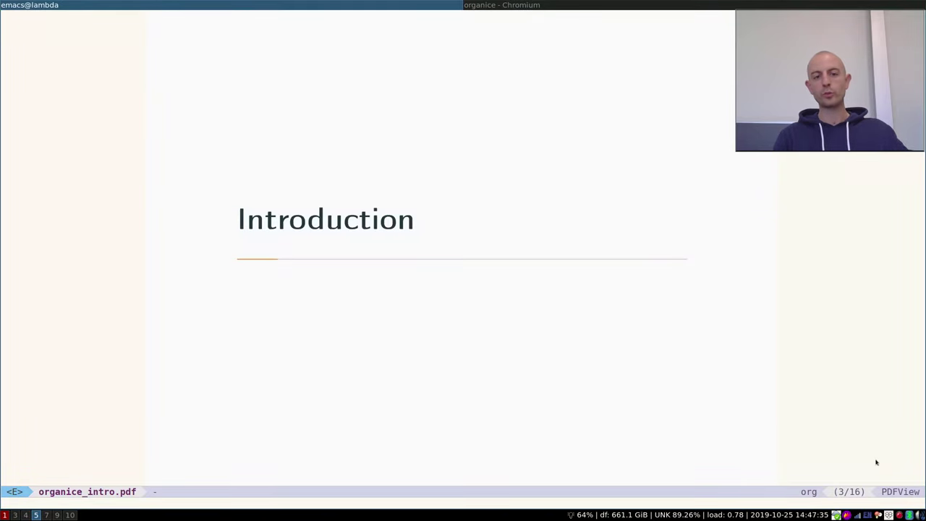
key("n")
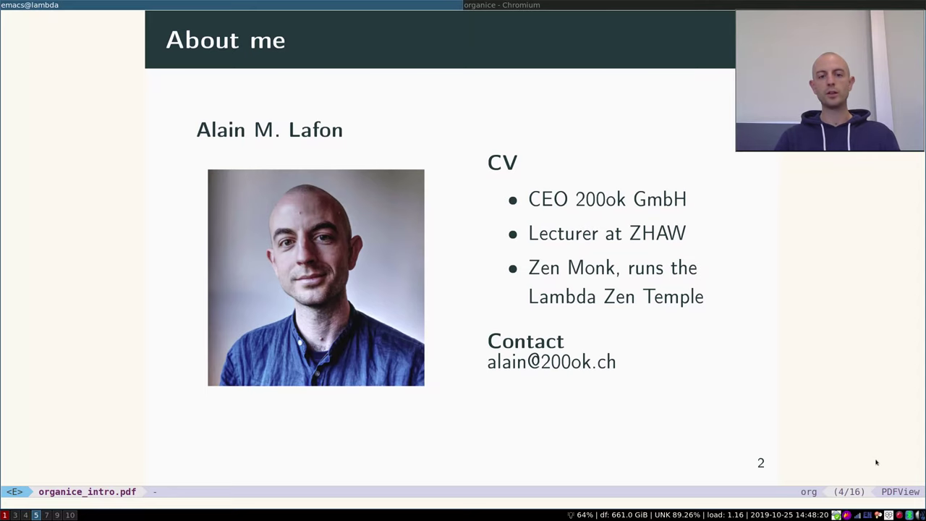
Step: Advance past the 'Why would you care?' slide to the 'What is organice?' slide, page 6
key("n")
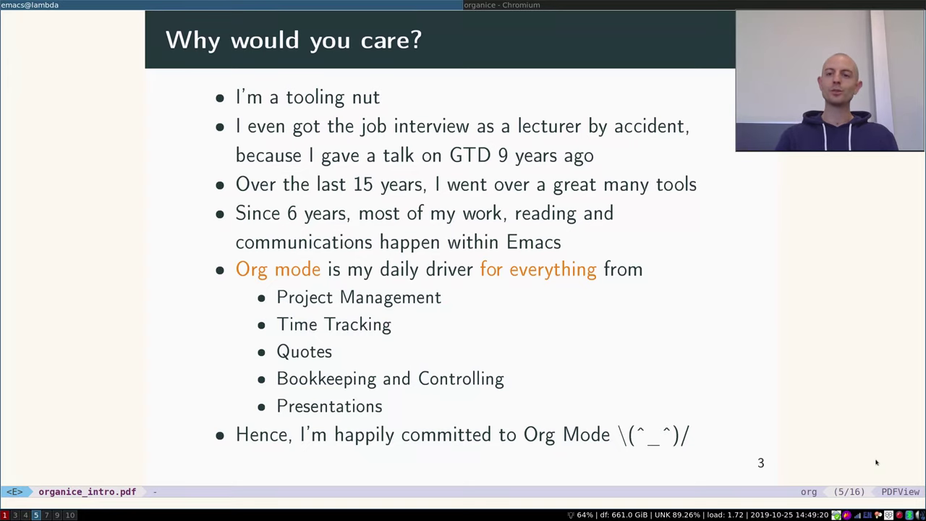
key("n")
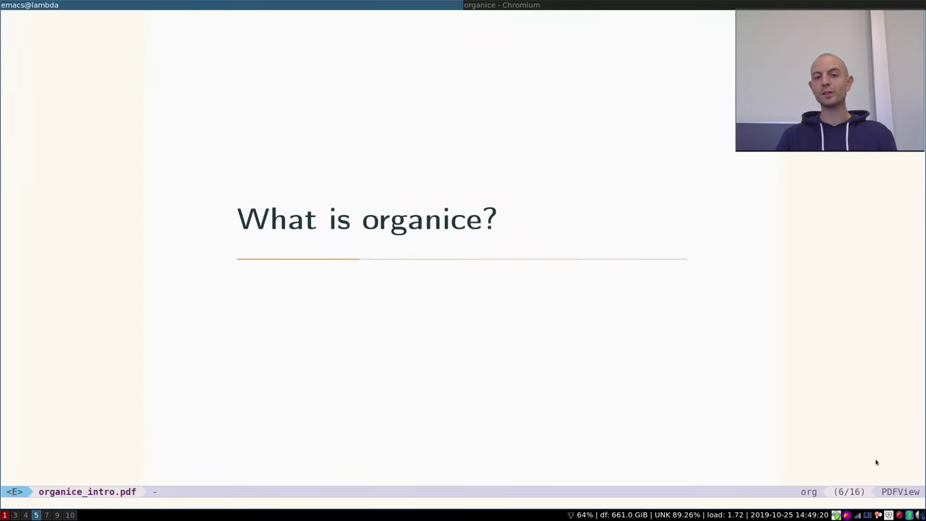
Step: Page through the why-a-new-tool, Description and 'What does it look like?' slides to Development
key("n")
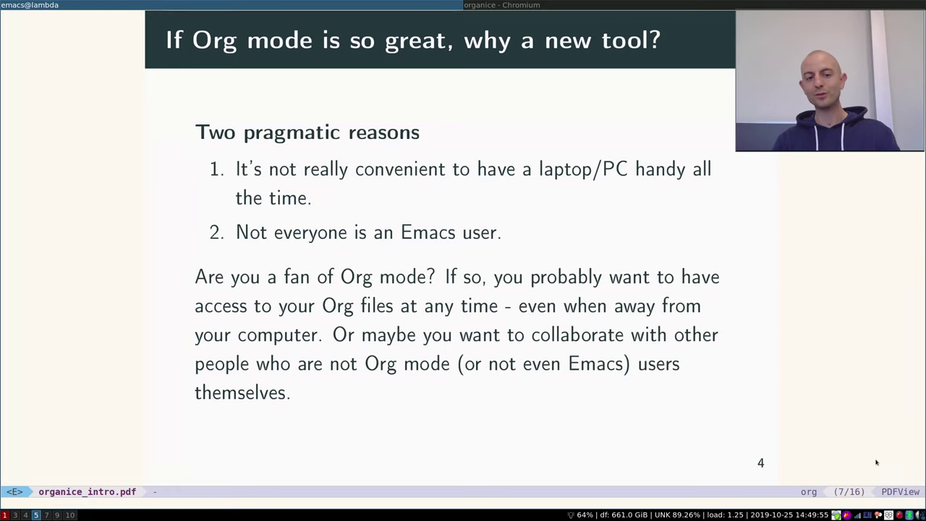
key("n")
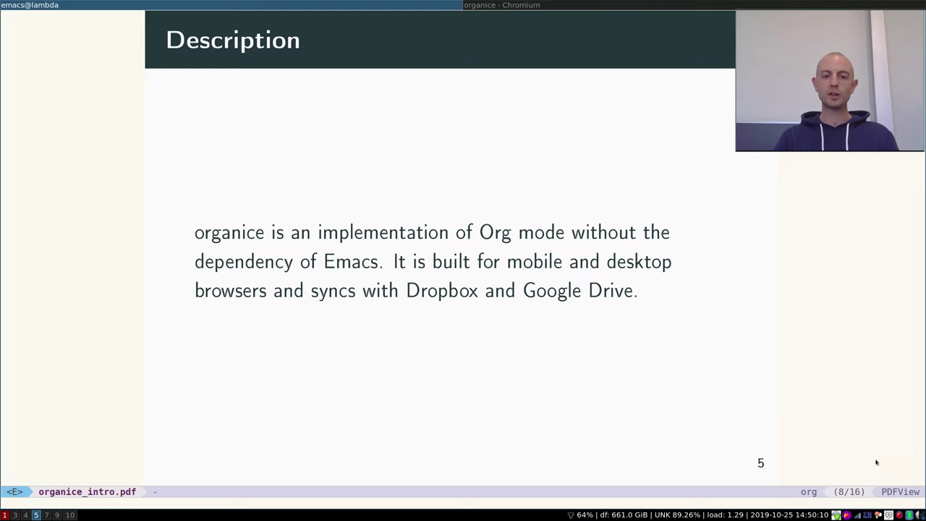
key("n")
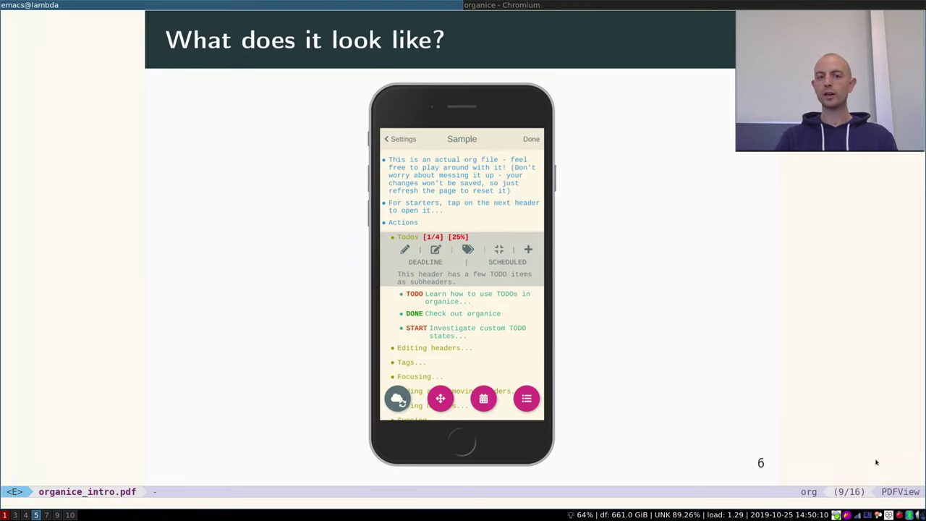
key("n")
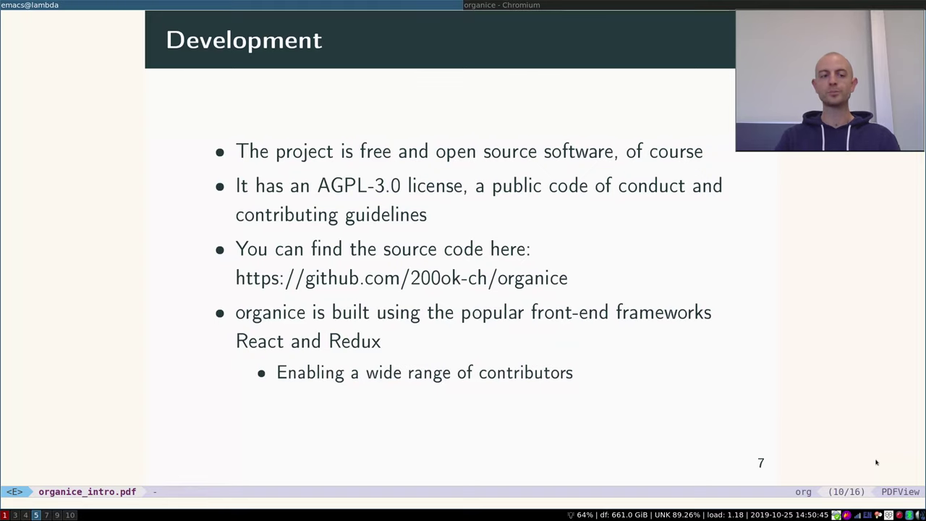
Step: Advance past the Demo section title to the Demo bullet slide, page 12 of 16
key("n")
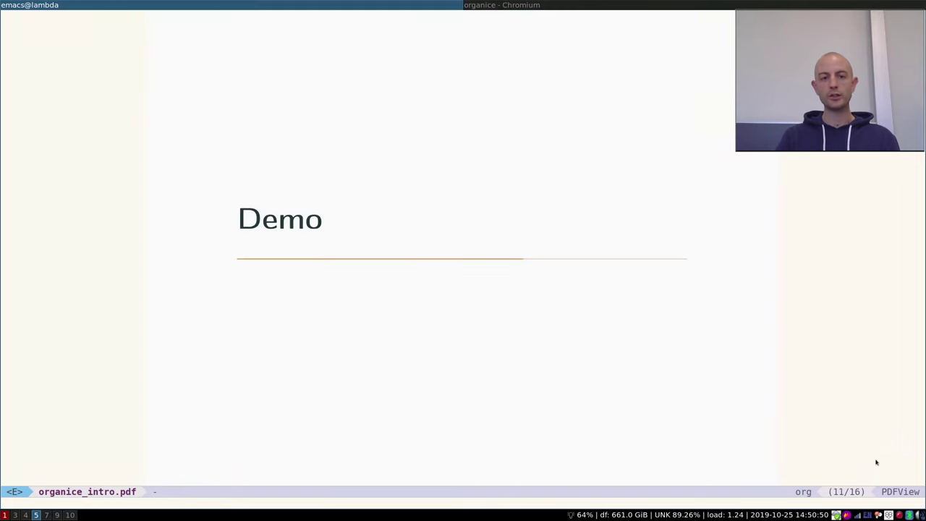
key("n")
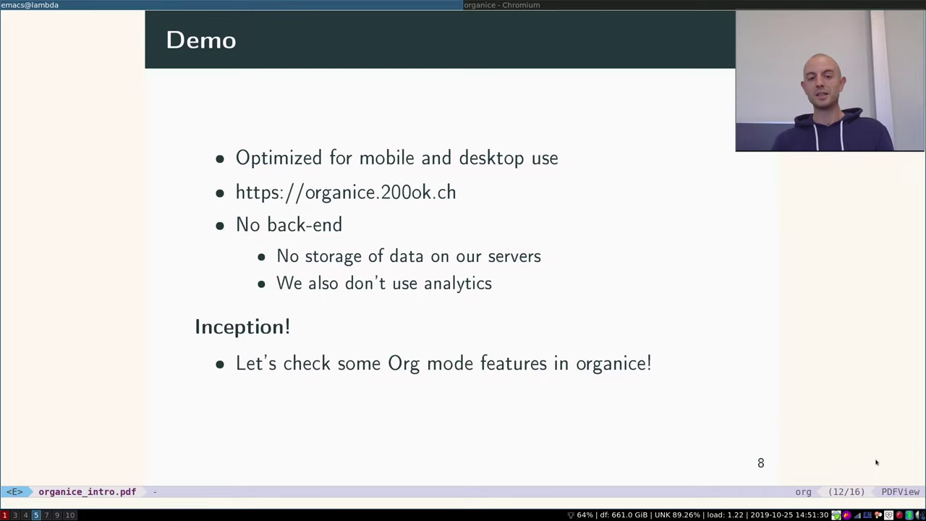
Step: Split the frame with organice_intro.org in the left window and the slide fitted on the right
key("3")
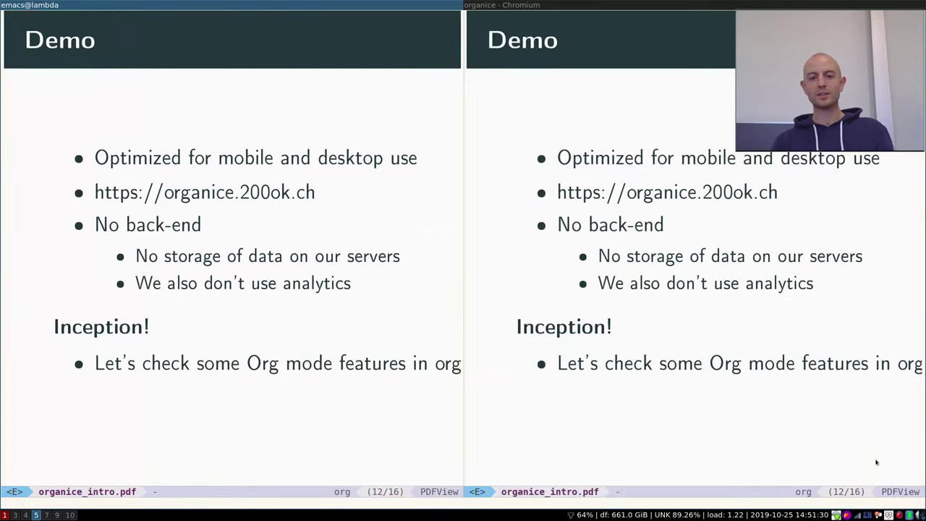
key("ctrl+x")
key("b")
key("Down")
key("Return")
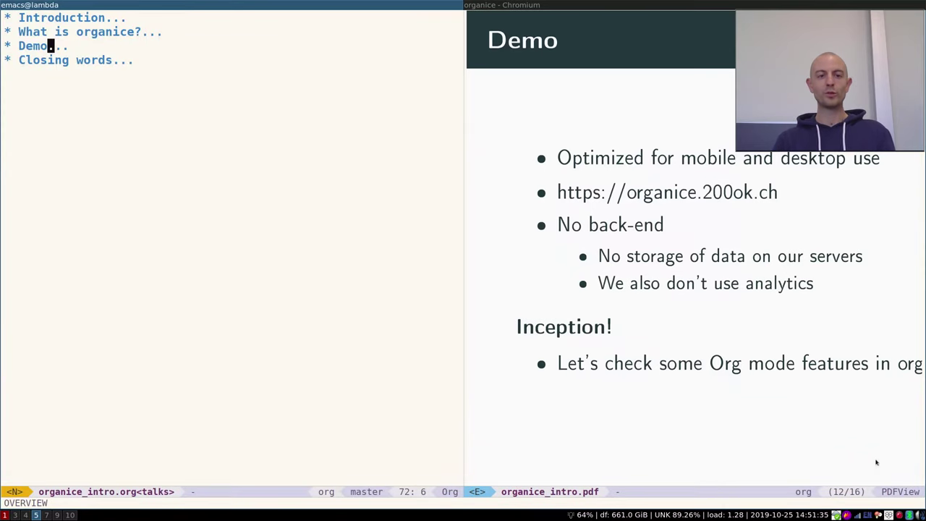
key("ctrl+x")
key("o")
key("P")
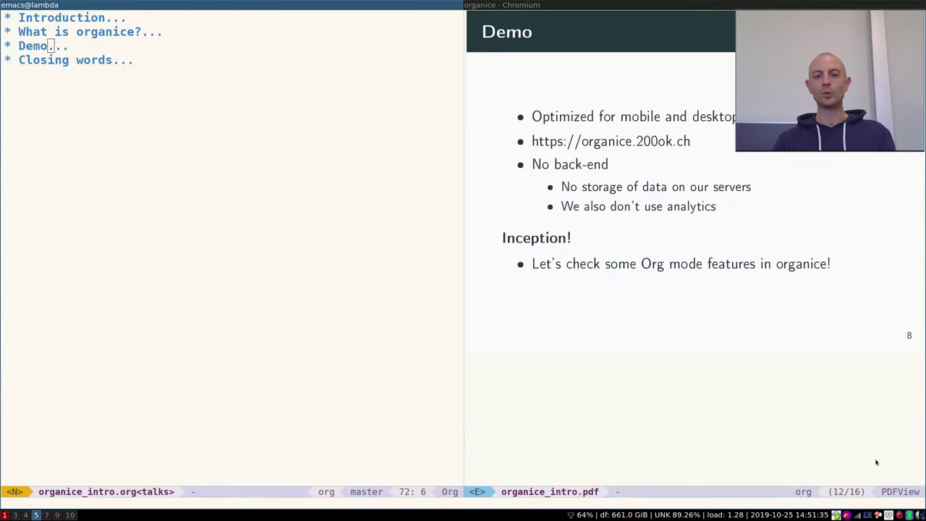
Step: Expand the Demo heading, its Demo subheading and the Inception! heading in the org outline
key("ctrl+x")
key("o")
key("Tab")
key("j")
key("j")
key("Tab")
key("j")
key("j")
key("j")
key("j")
key("j")
key("j")
key("j")
key("j")
key("Tab")
Step: Select the lines from Inception! up to the Demo heading, then cancel and close the window
key("j")
key("j")
key("V")
key("k")
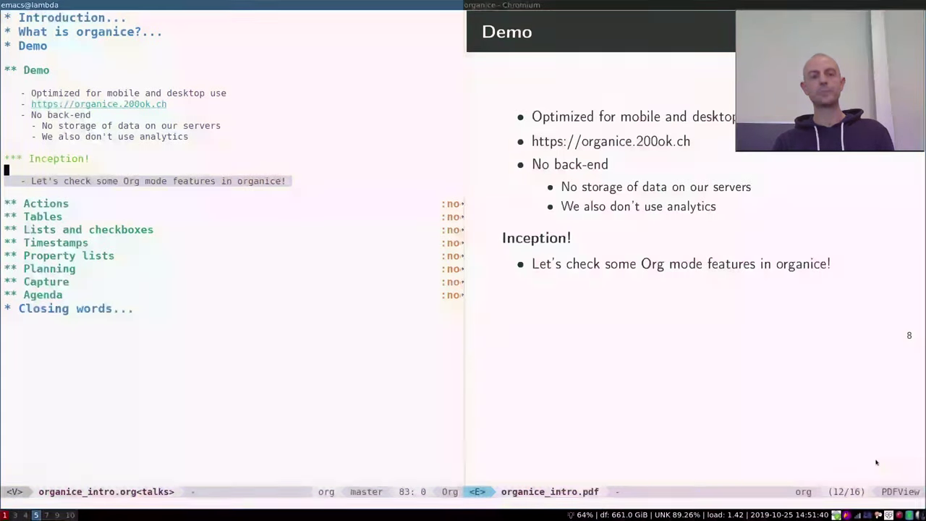
key("k")
key("k")
key("k")
key("k")
key("k")
key("k")
key("k")
key("k")
key("k")
key("k")
key("k")
key("j")
key("j")
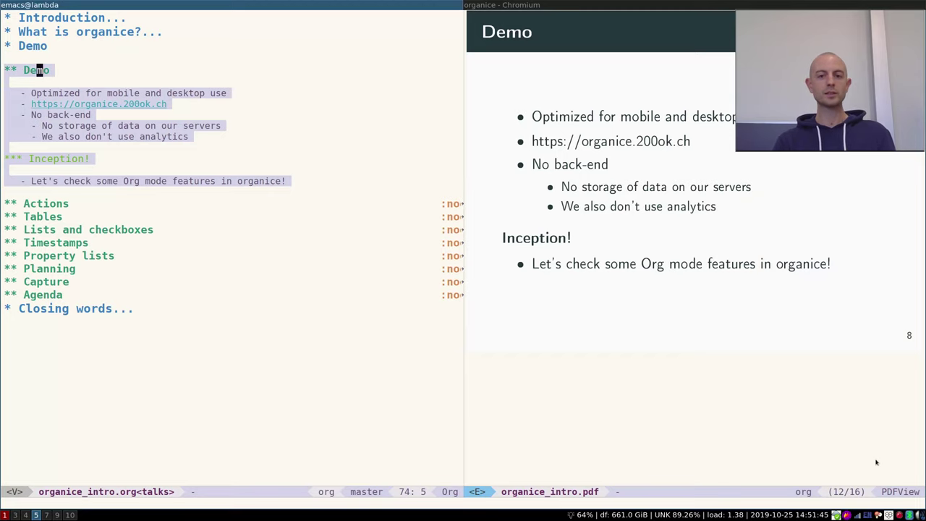
key("ctrl+g")
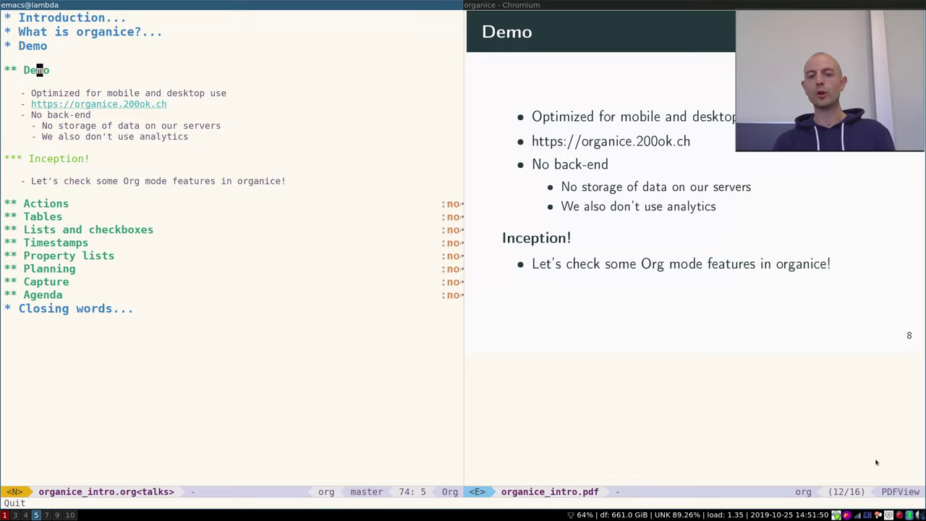
key("ctrl+x")
Step: Switch to Chromium with organice and highlight organice.200ok.ch in the address bar
key("0")
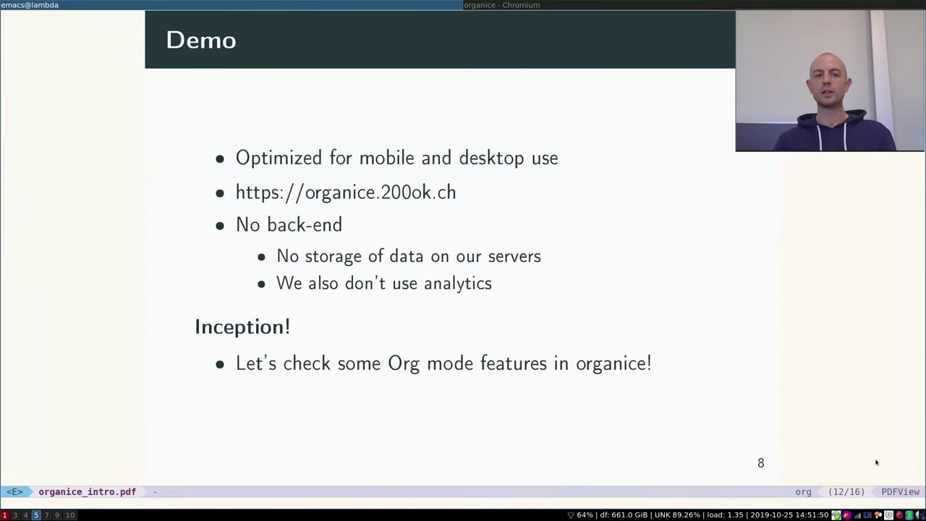
key("super+Right")
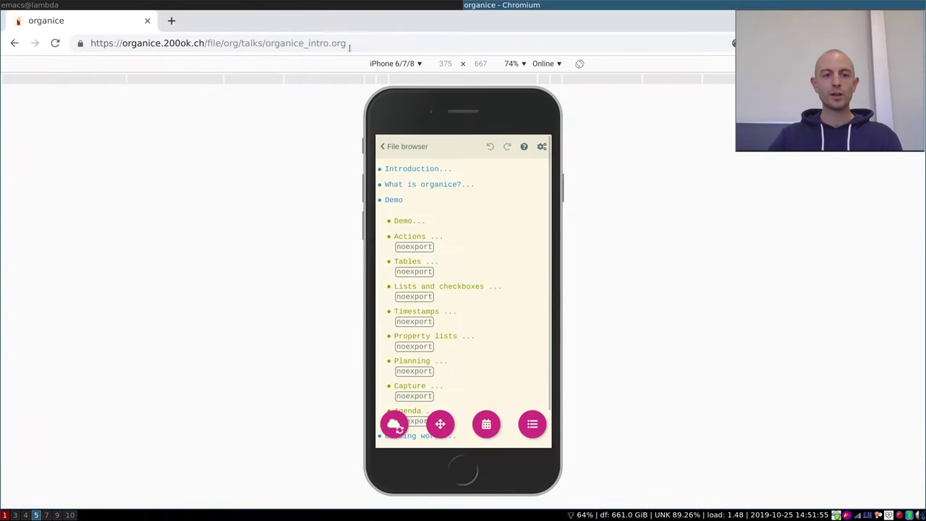
left_click_drag(205, 44, 86, 41)
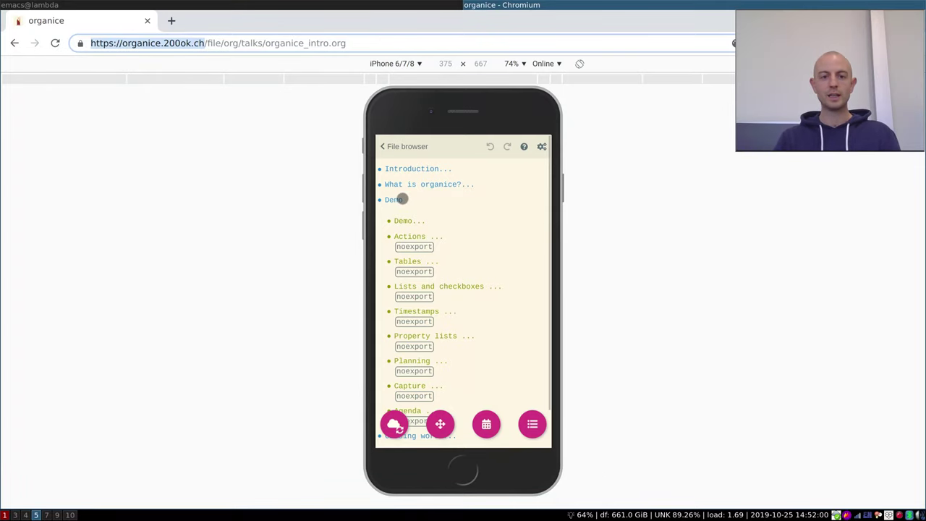
Step: Expand the Demo, Demo subheading, Inception! and Actions headers in organice
left_click(399, 199)
left_click(399, 200)
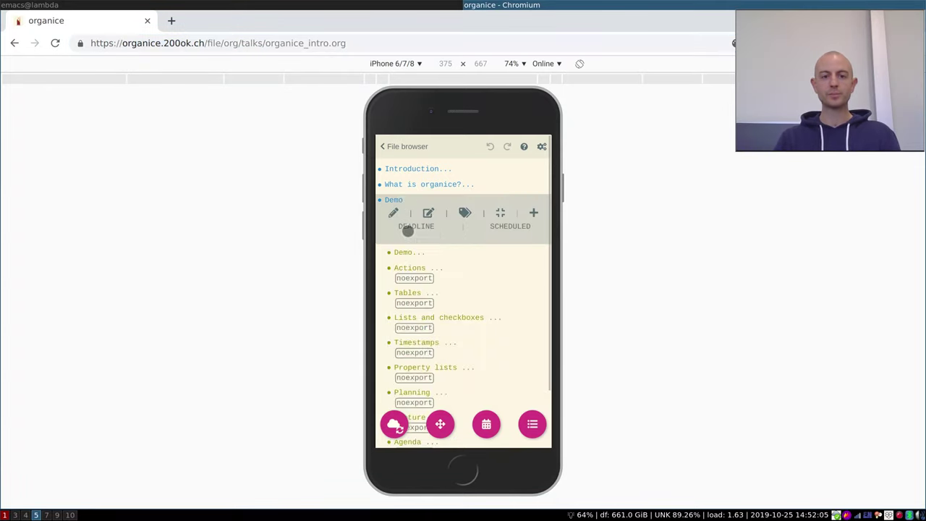
left_click(407, 252)
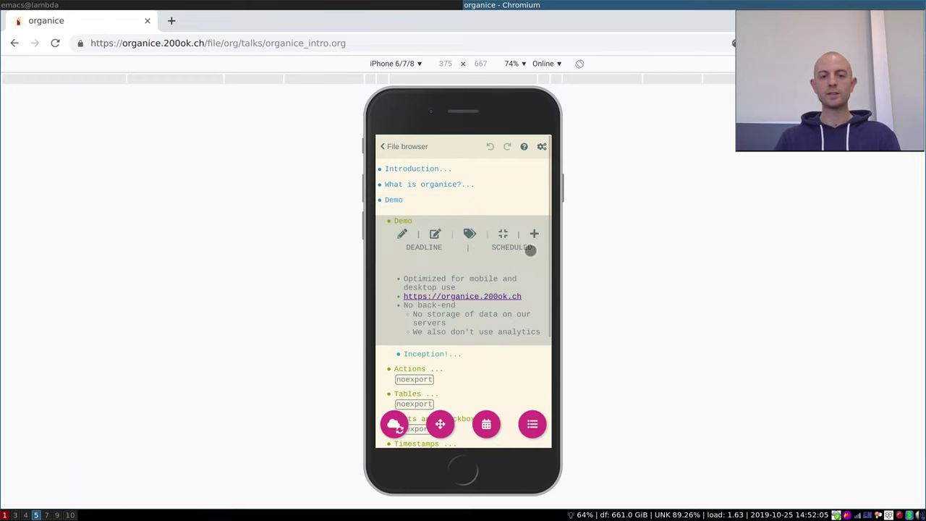
scroll(432, 322, "down", 1)
left_click(432, 327)
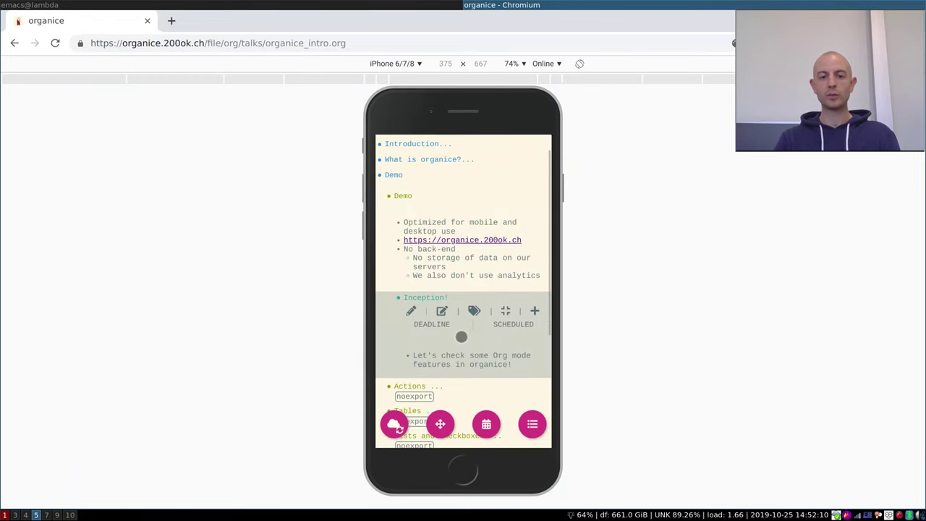
scroll(466, 331, "down", 3)
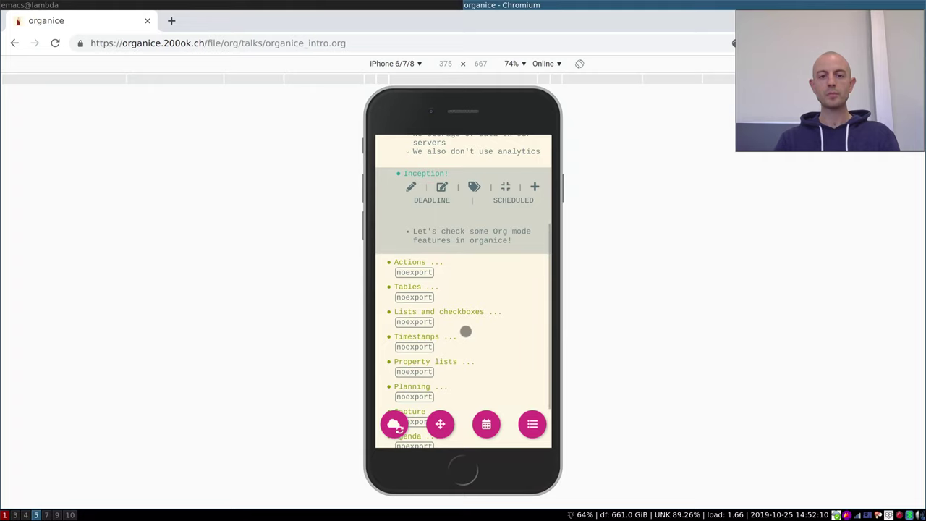
left_click(423, 262)
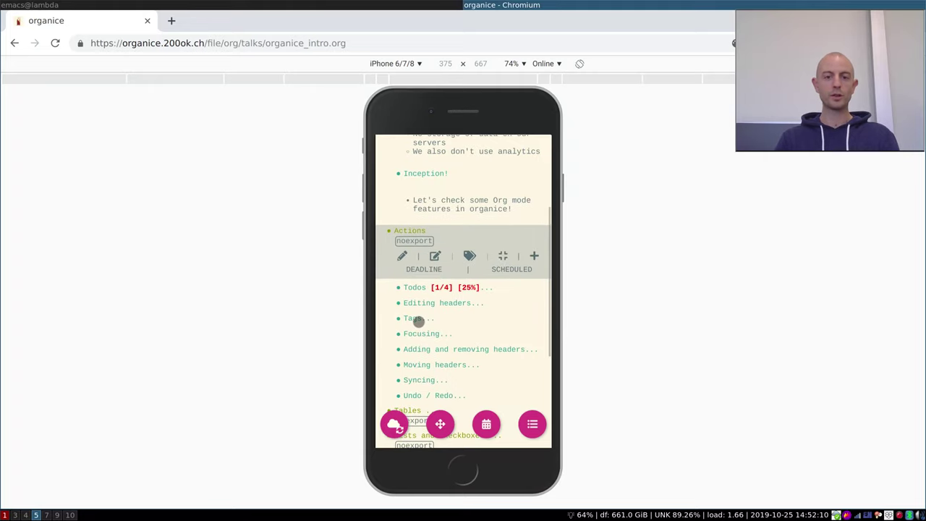
Step: Expand Todos and swipe 'Learn how to use TODOs in organice' to DONE
scroll(418, 321, "down", 1)
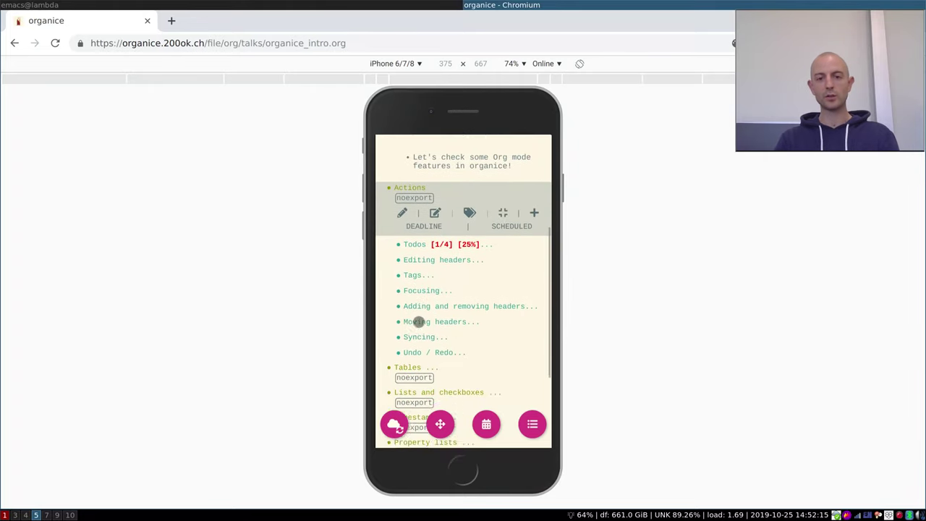
left_click(416, 237)
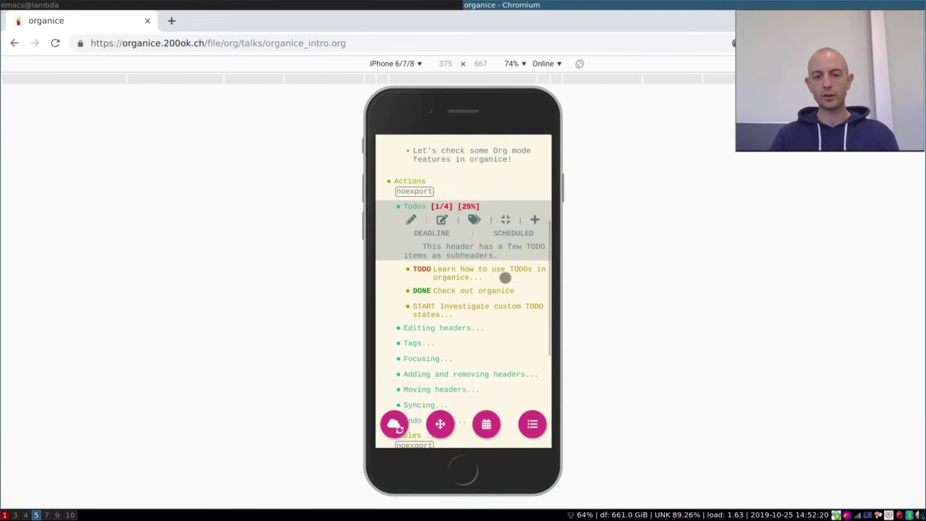
left_click_drag(410, 270, 338, 299)
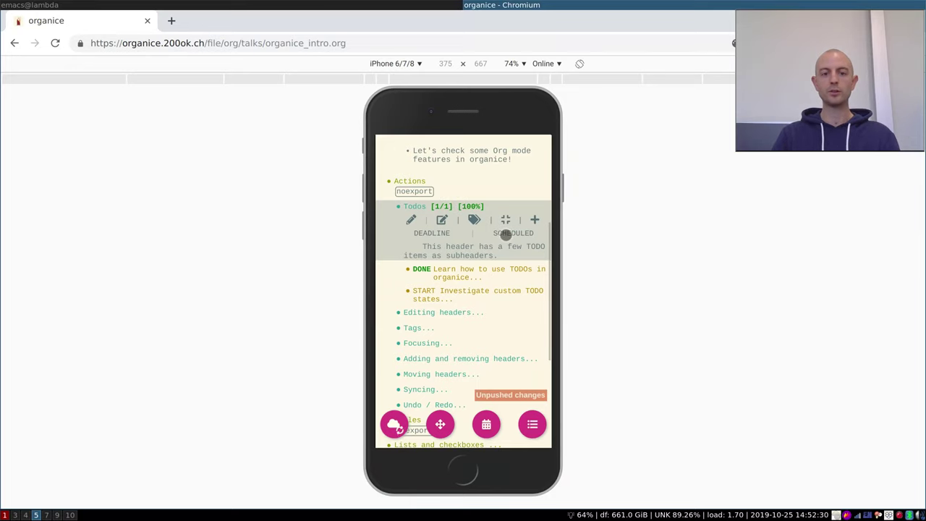
scroll(506, 235, "down", 1)
Step: Rename the 'Editing headers' entry to 'New header'
left_click(438, 235)
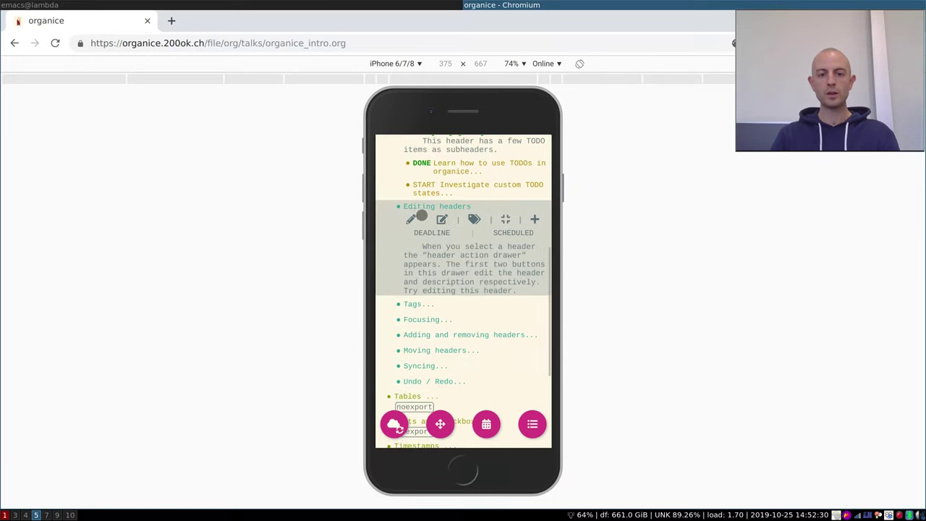
left_click(411, 217)
triple_click(410, 220)
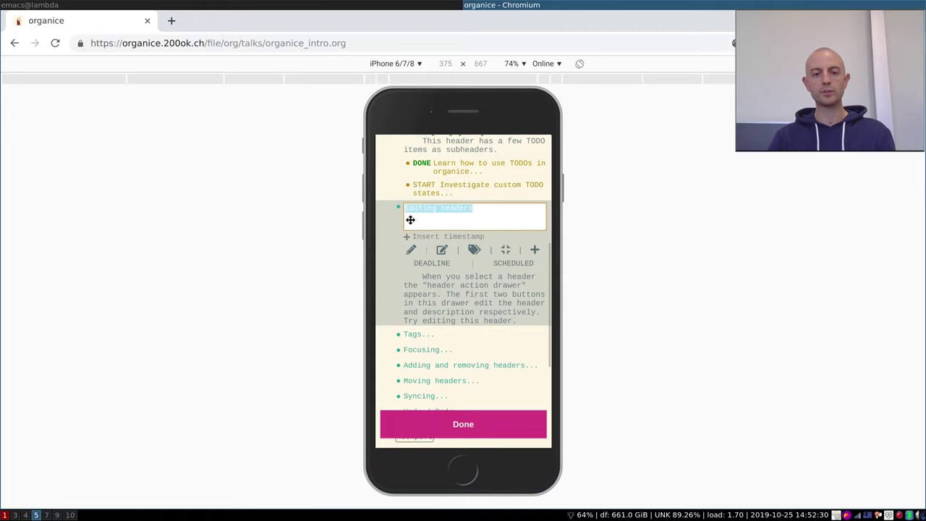
type("New header")
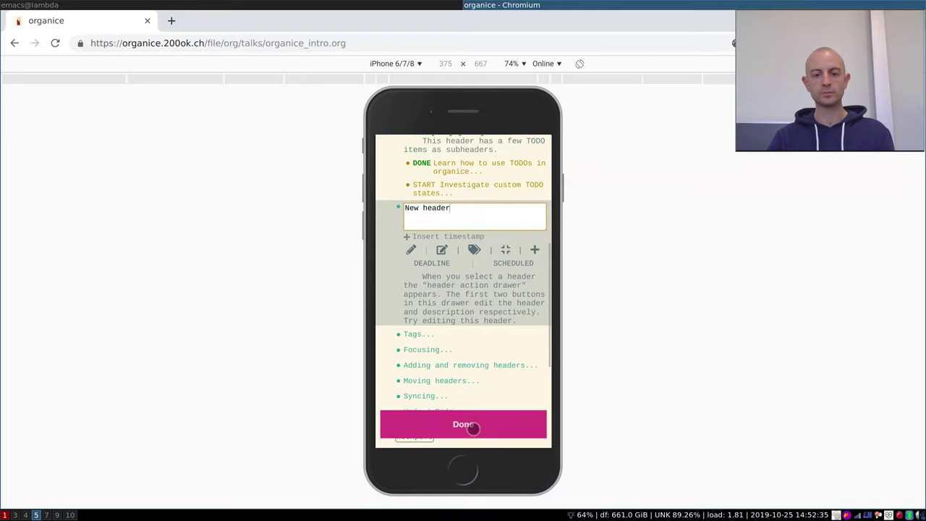
left_click(472, 429)
Step: Replace the header's description with 'New description'
left_click(441, 221)
triple_click(450, 256)
type("New description")
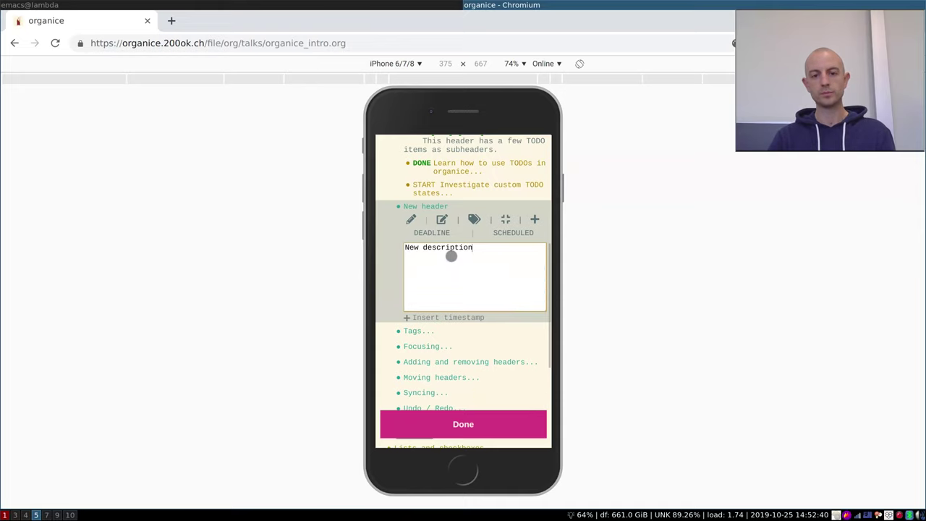
left_click(453, 424)
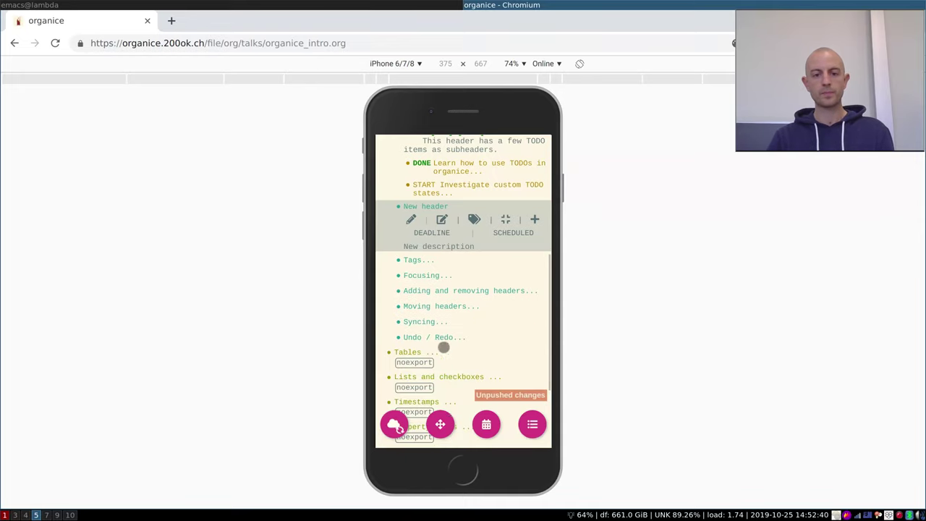
left_click(416, 260)
scroll(413, 259, "down", 2)
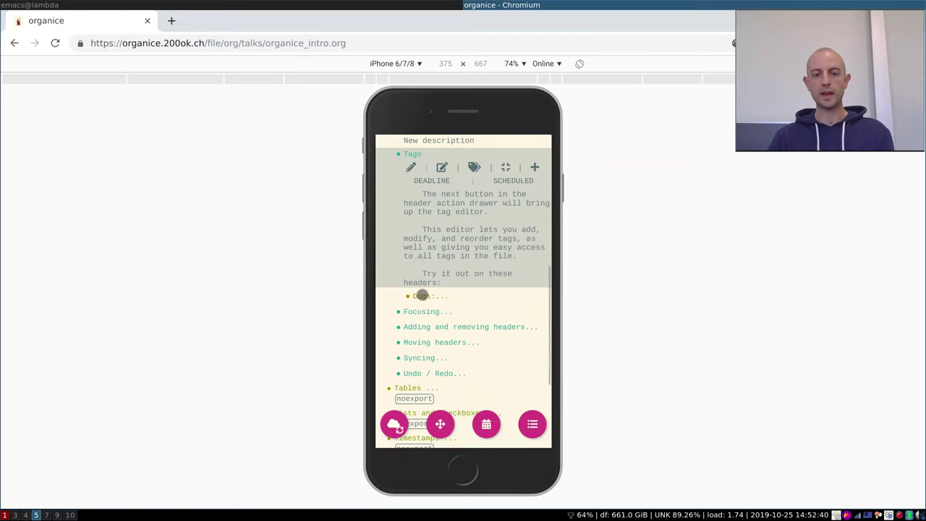
Step: Give Eloise under Dogs the medium tag and a new_tag entry, removing tiny
left_click(421, 295)
left_click(430, 313)
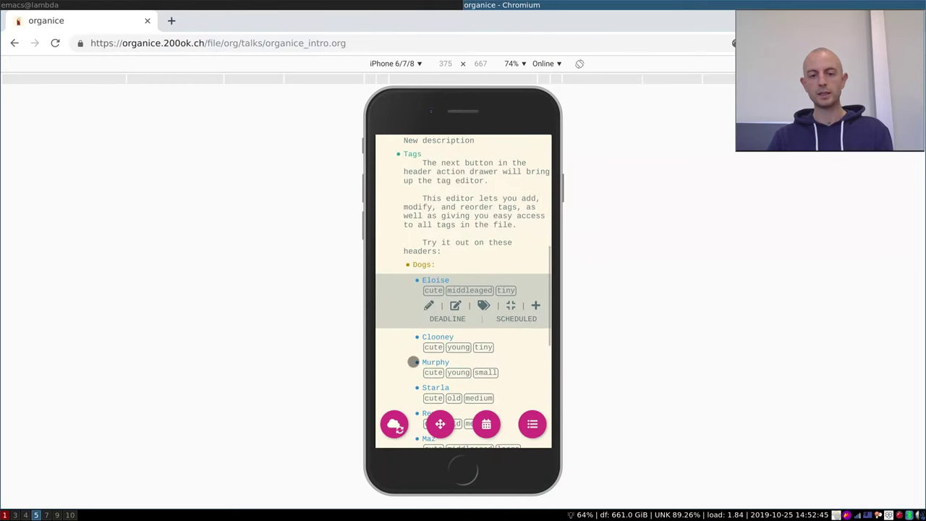
left_click(483, 307)
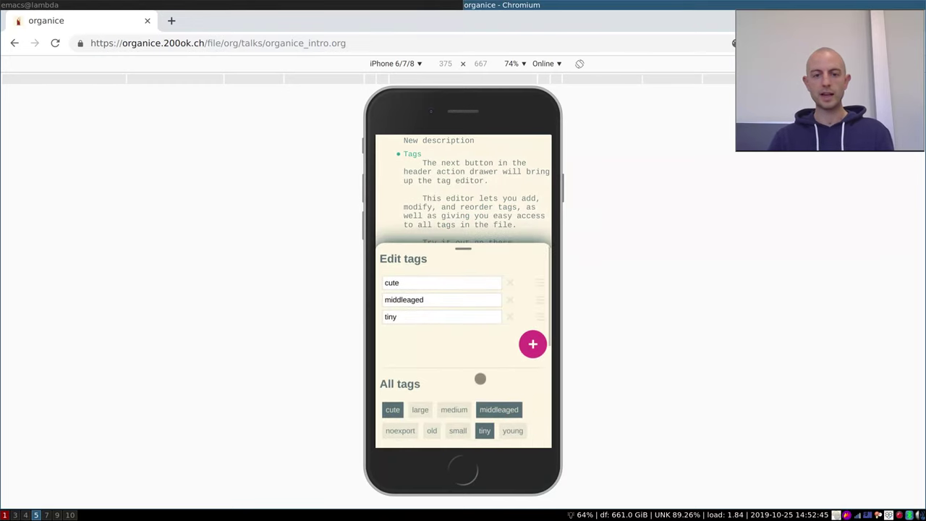
left_click(453, 410)
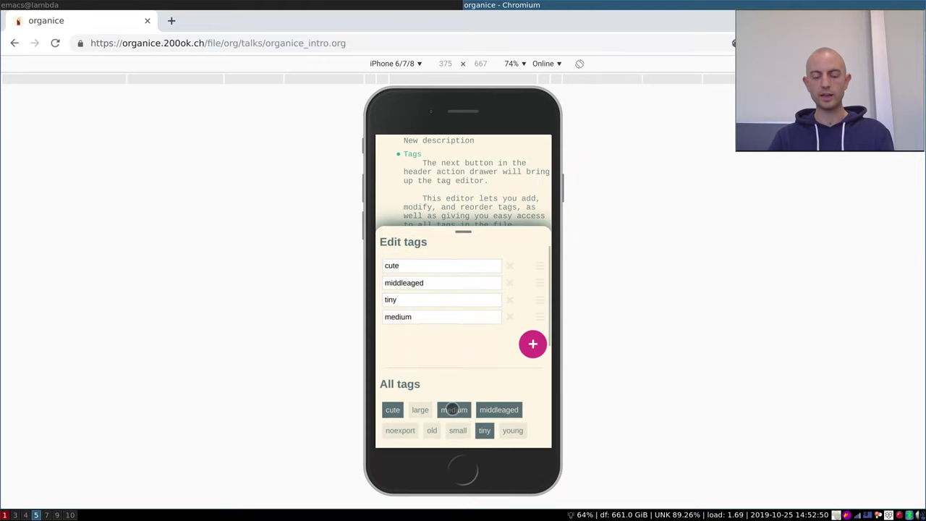
left_click(509, 299)
left_click(533, 345)
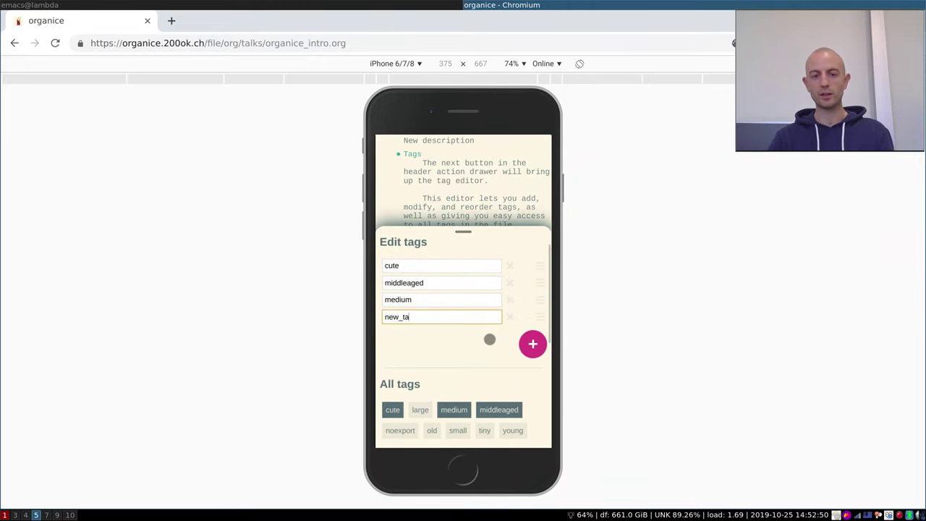
left_click(507, 210)
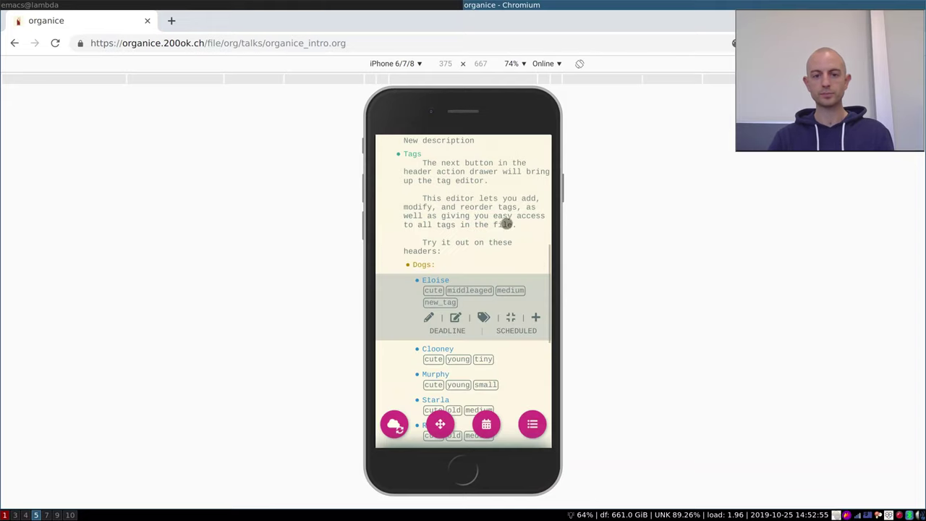
scroll(434, 374, "down", 2)
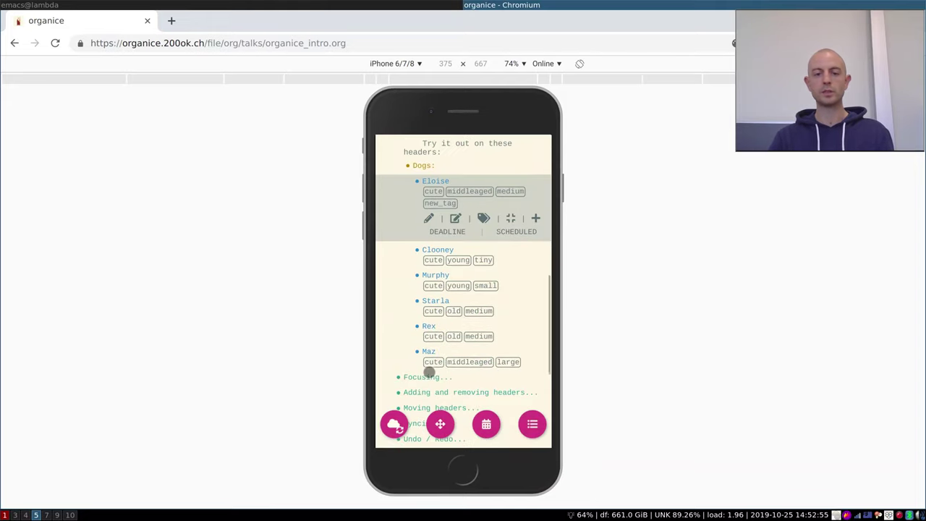
scroll(429, 371, "down", 1)
Step: Focus the view on Focusing, then on Groceries, and unfocus back to the full outline
left_click(423, 305)
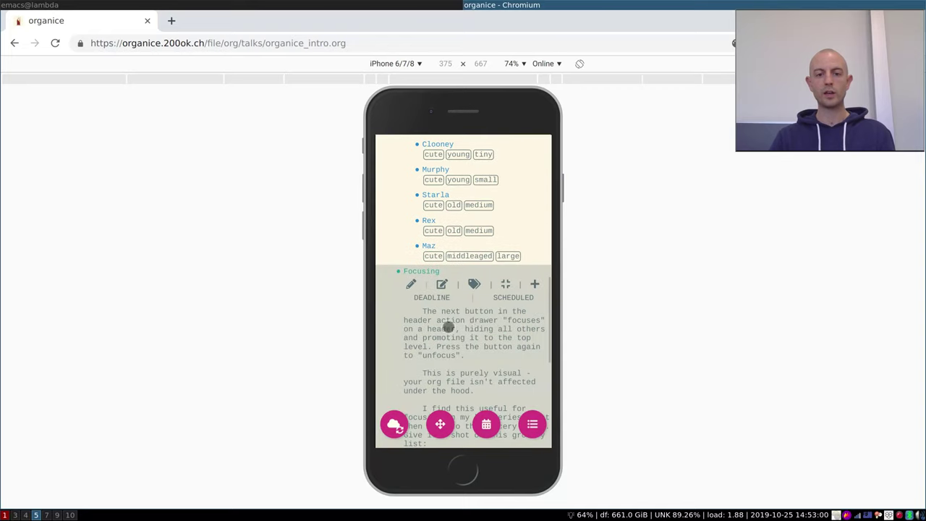
left_click(505, 284)
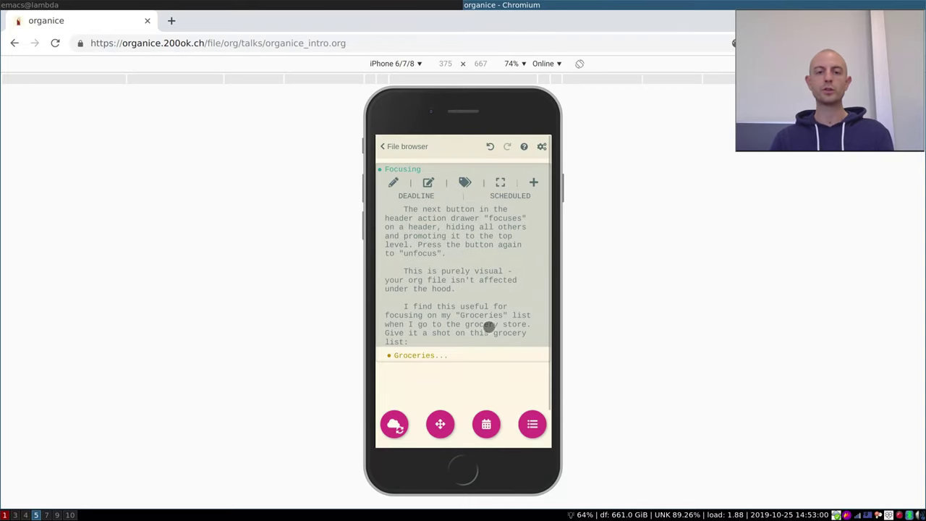
left_click(415, 356)
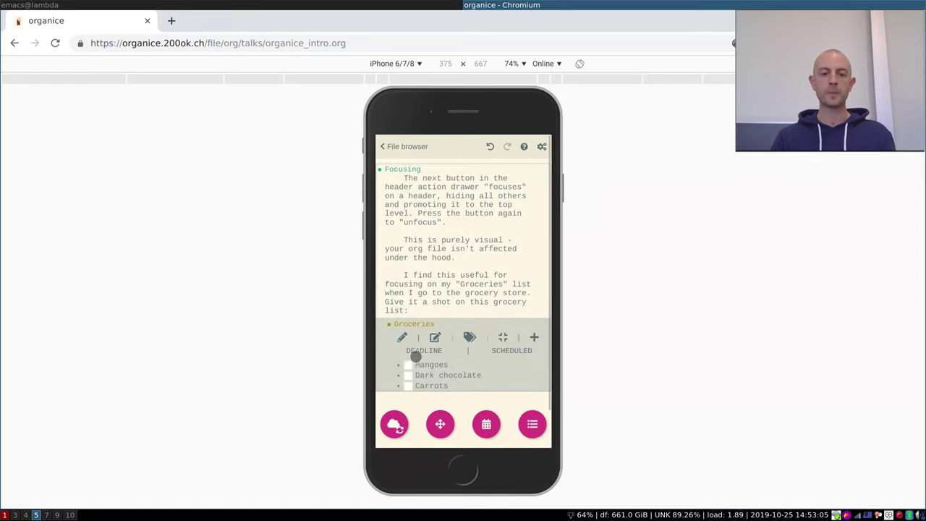
left_click(502, 336)
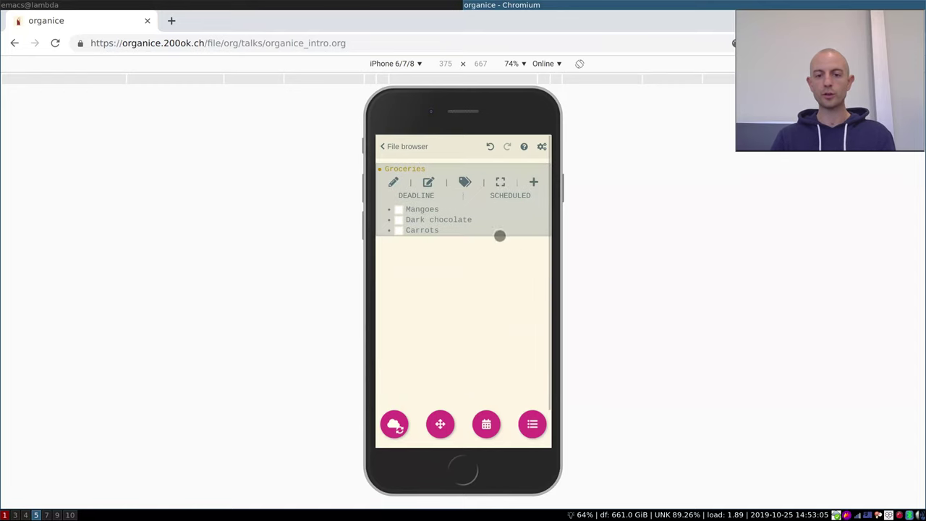
left_click(499, 182)
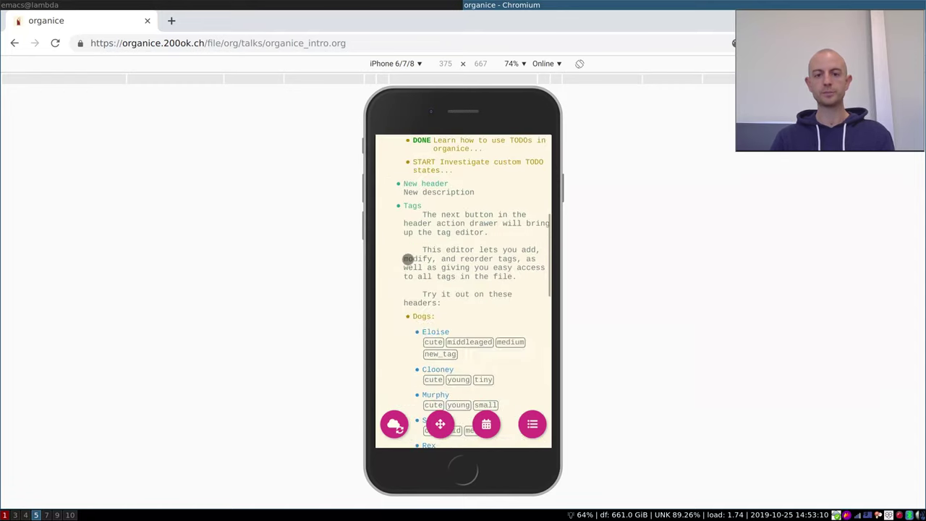
Step: Add a 'New header' entry after 'Adding and removing headers', then delete that original entry
scroll(423, 270, "down", 2)
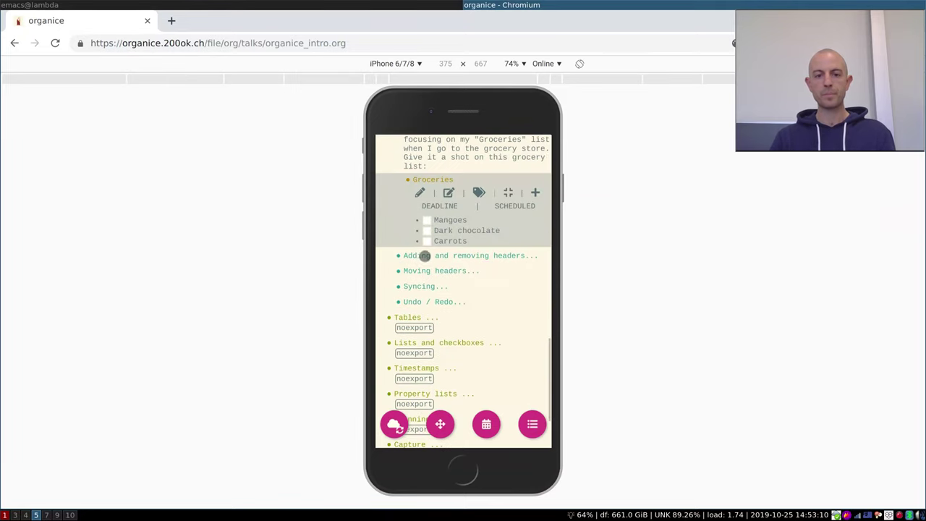
left_click(427, 255)
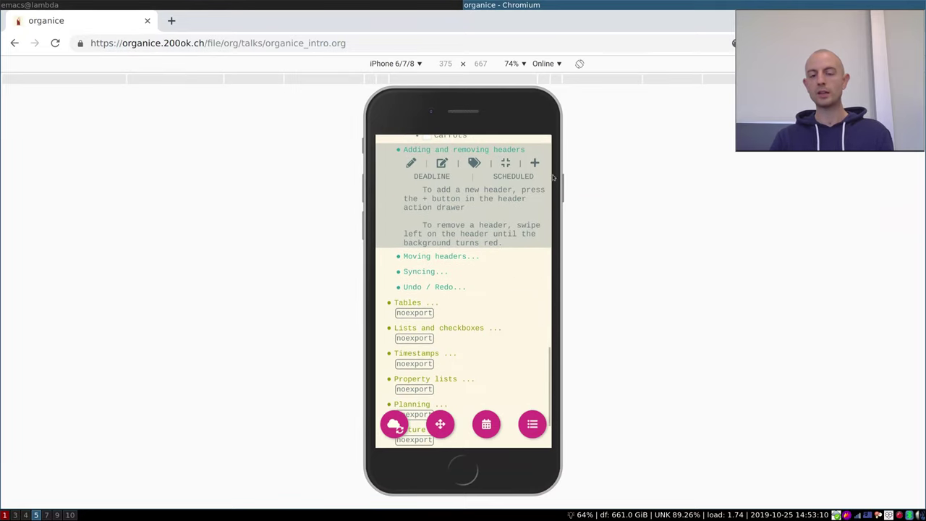
left_click(535, 163)
type("New header")
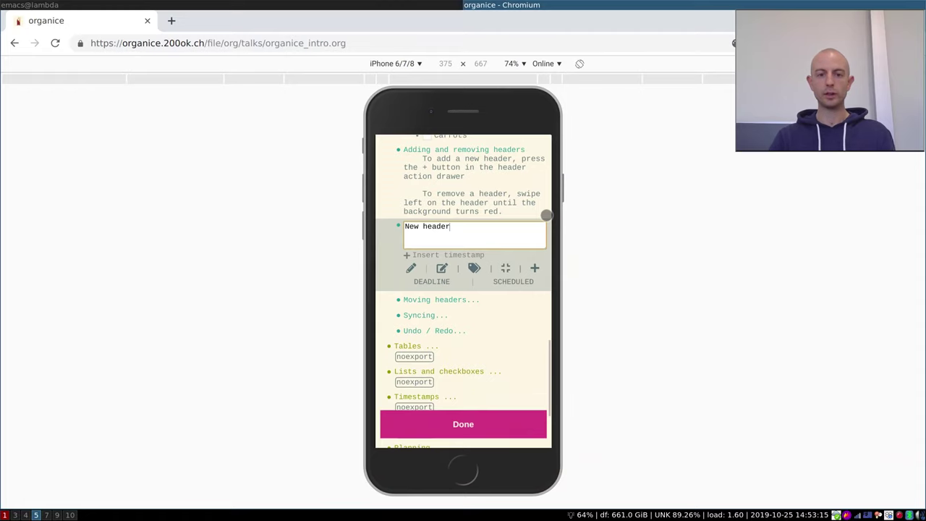
left_click(429, 418)
left_click_drag(535, 216, 359, 221)
Step: Promote Emacs out of Text editors and delete the now-empty Text editors header
left_click(450, 219)
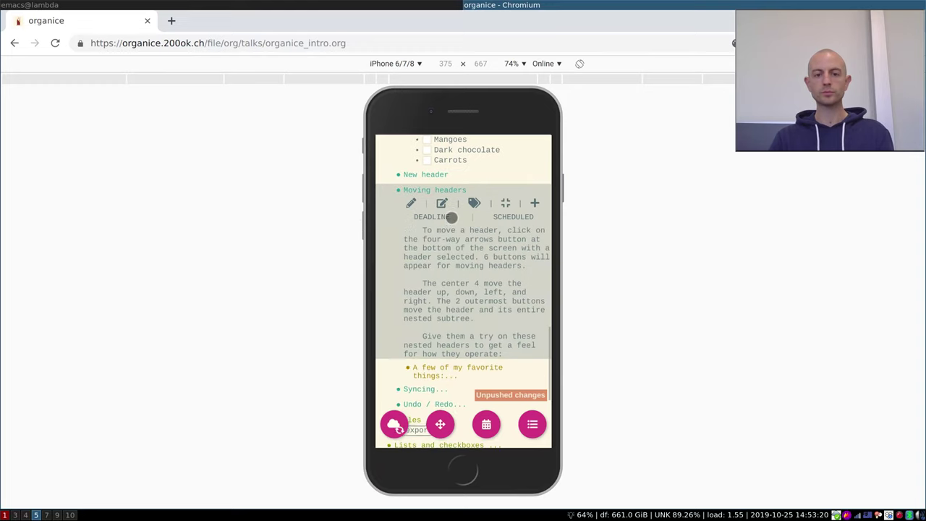
left_click(445, 329)
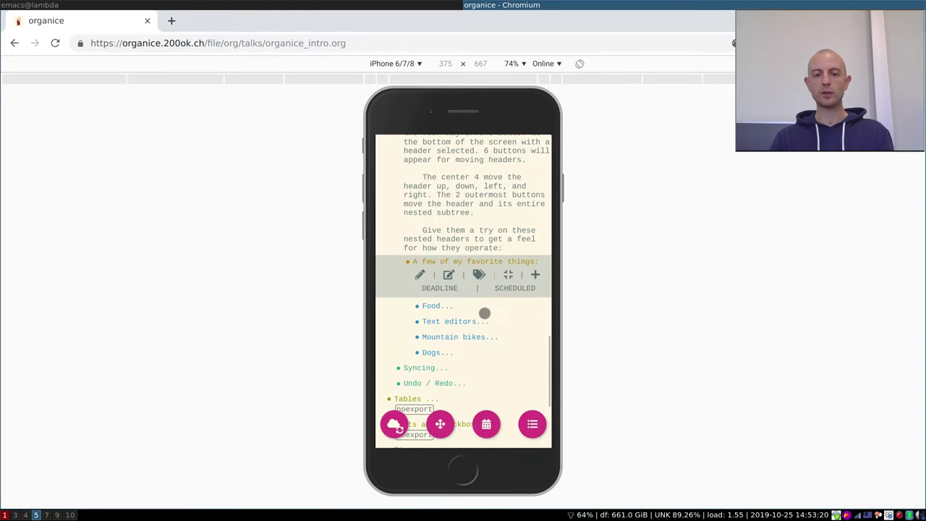
left_click(463, 327)
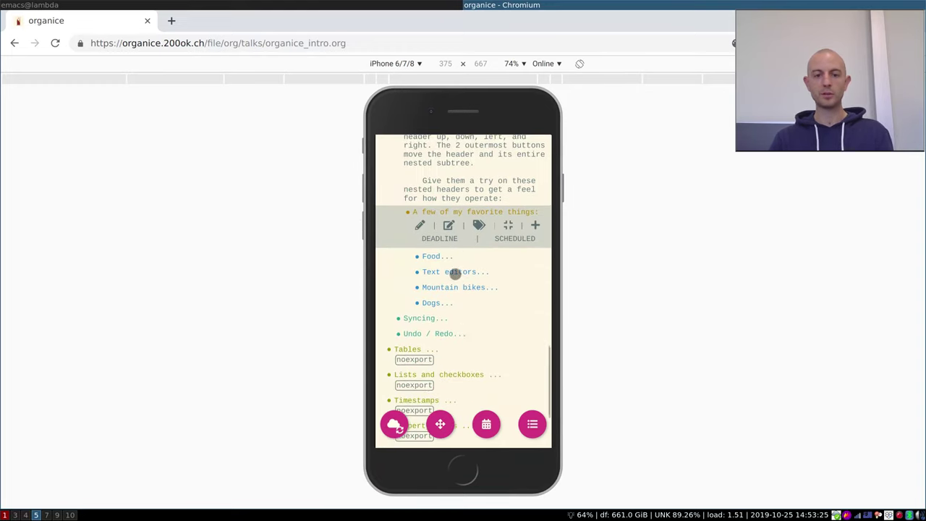
left_click(450, 287)
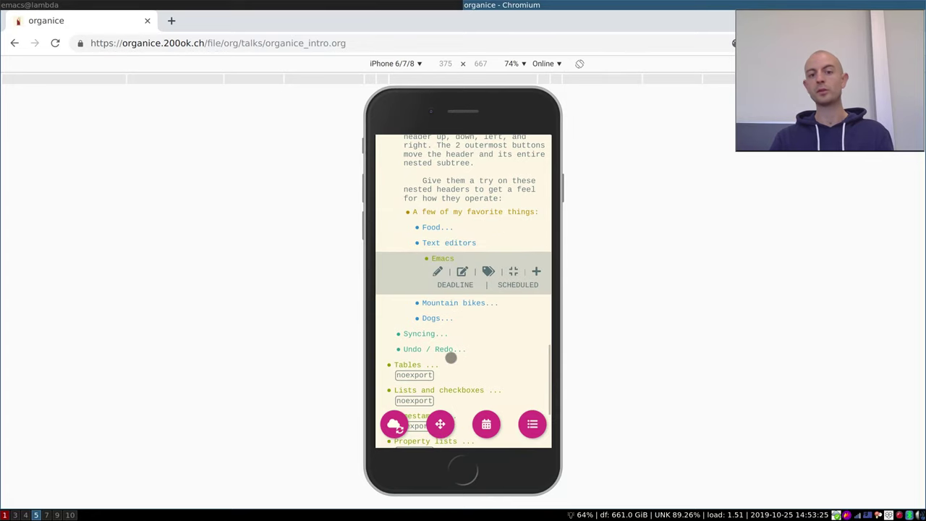
left_click(439, 423)
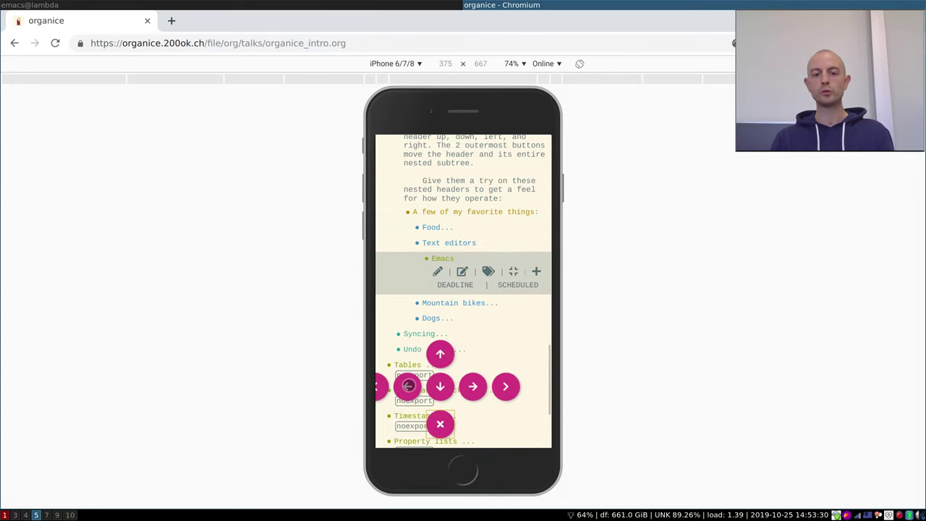
left_click(407, 385)
left_click_drag(523, 242, 352, 261)
Step: Move Trek, with Giant and Specialized, under Santa Cruz in Mountain bikes
left_click(443, 287)
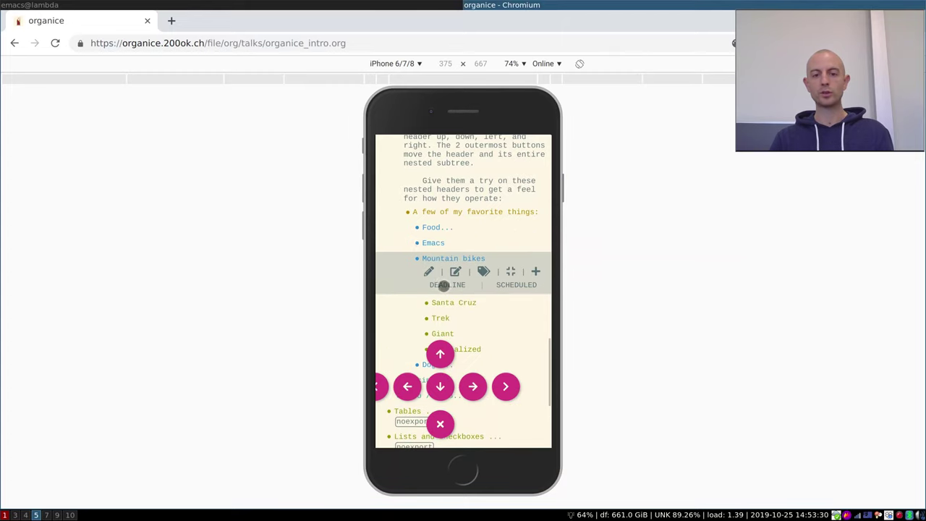
left_click(458, 303)
left_click(405, 385)
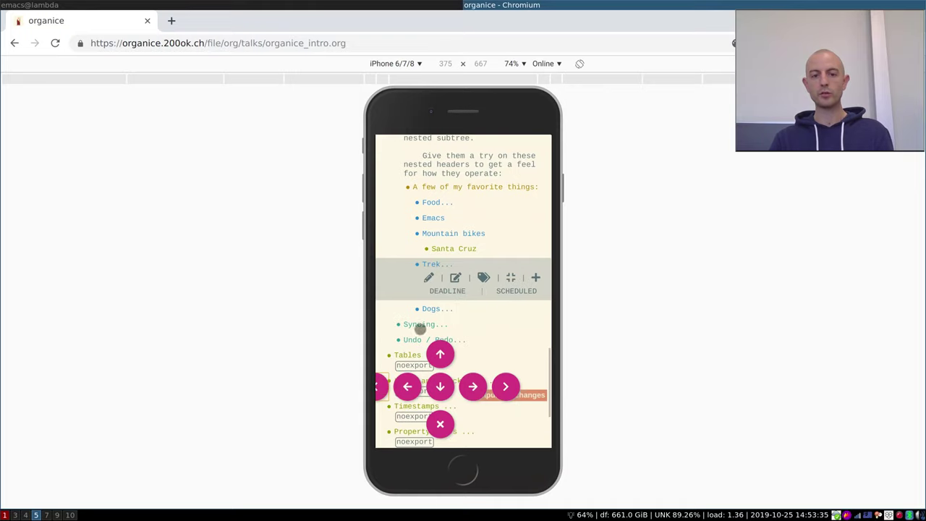
left_click(438, 264)
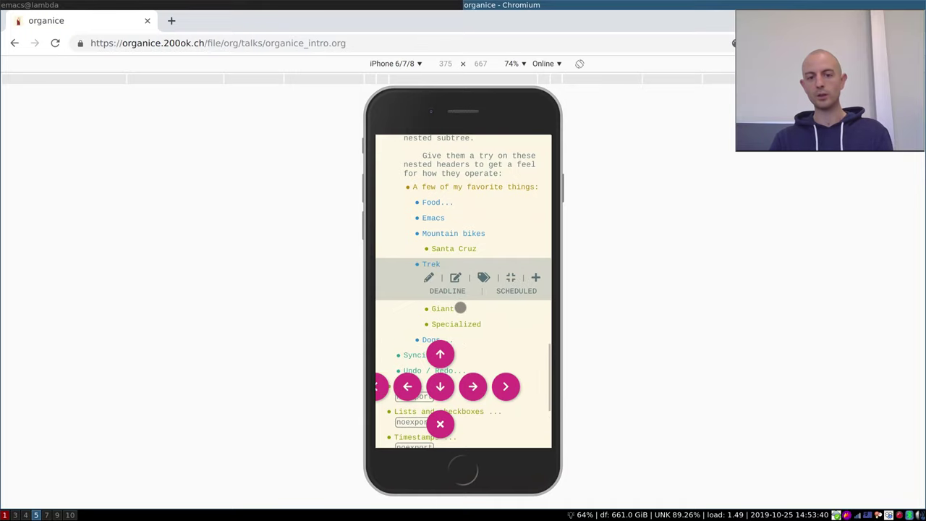
left_click(505, 386)
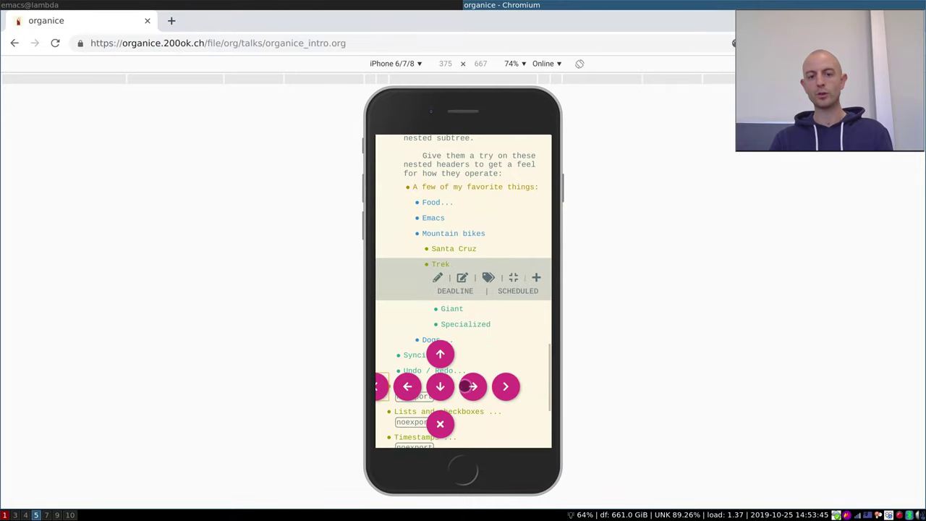
left_click(472, 386)
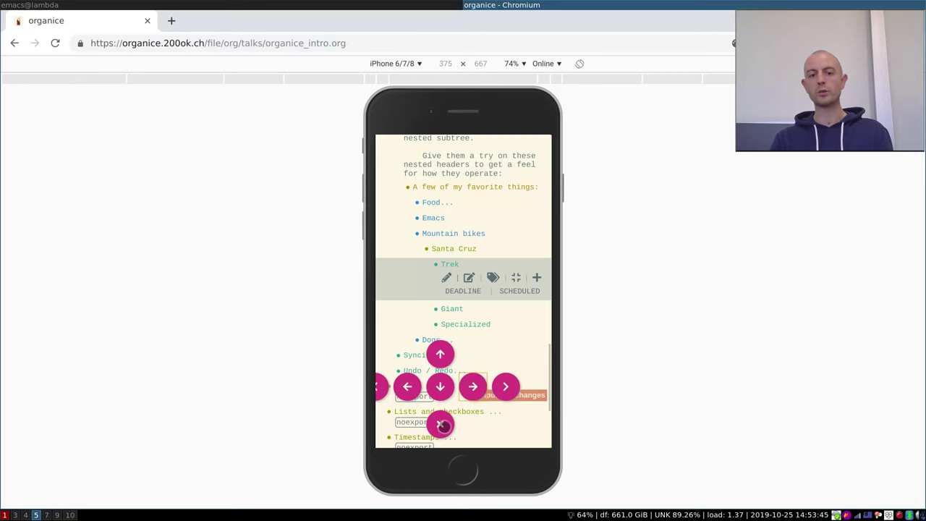
left_click(440, 424)
scroll(468, 379, "down", 2)
Step: Expand the Syncing section and read through its explanation of cloud push and pull
left_click(426, 282)
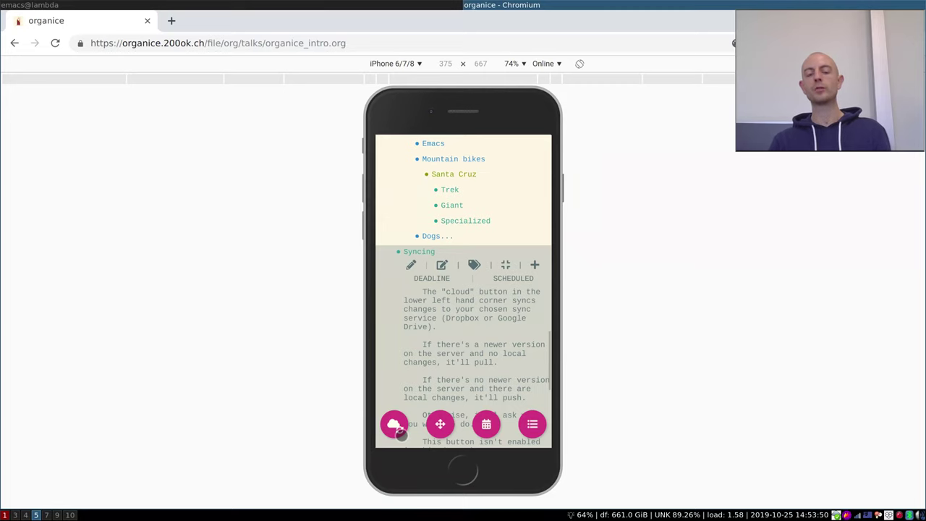
scroll(399, 433, "down", 2)
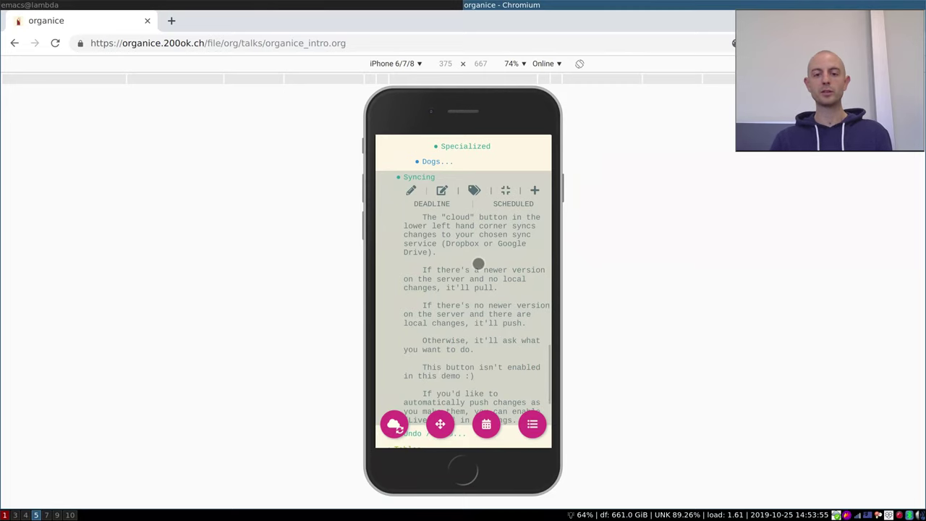
scroll(478, 264, "down", 1)
scroll(478, 258, "up", 1)
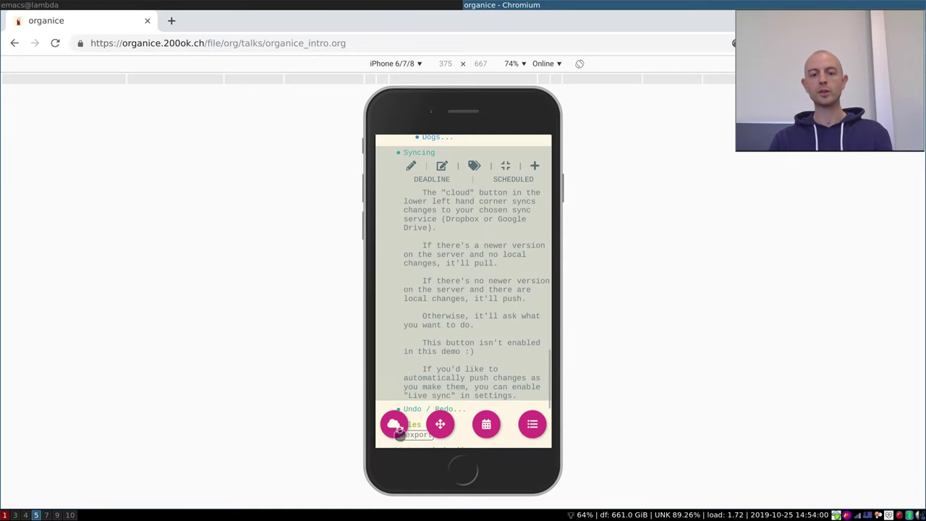
scroll(496, 337, "down", 1)
scroll(431, 321, "up", 15)
scroll(430, 300, "up", 10)
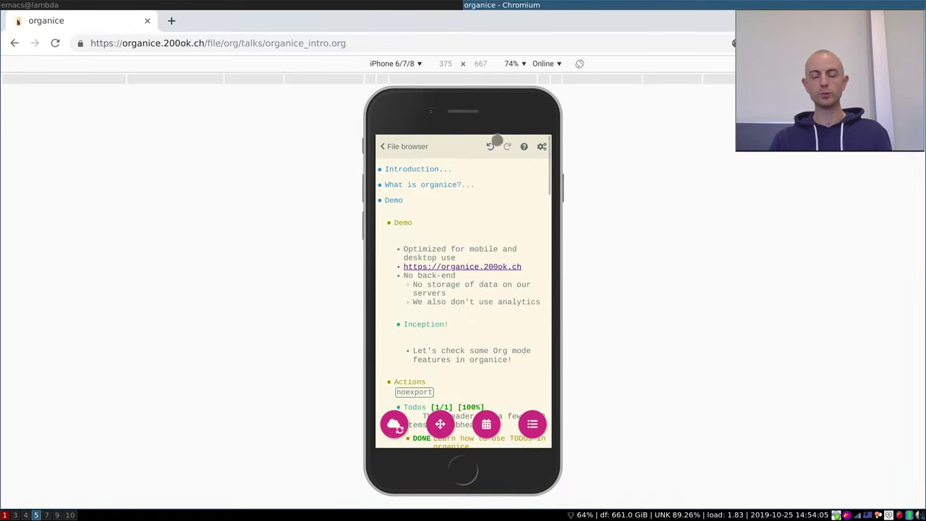
scroll(465, 273, "down", 10)
scroll(455, 271, "down", 10)
Step: In the Tables dog table, change Eloise's Age to 4 and insert an empty column after Age
left_click(418, 229)
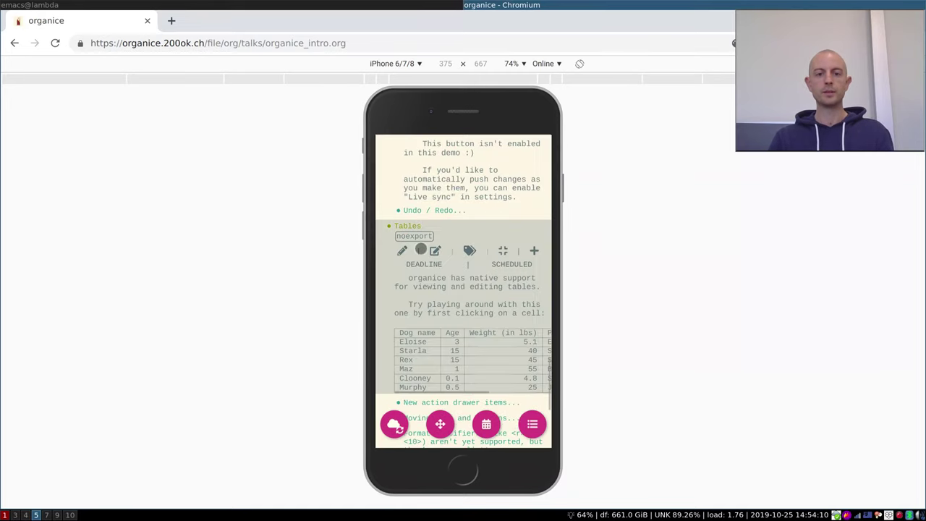
scroll(442, 300, "down", 3)
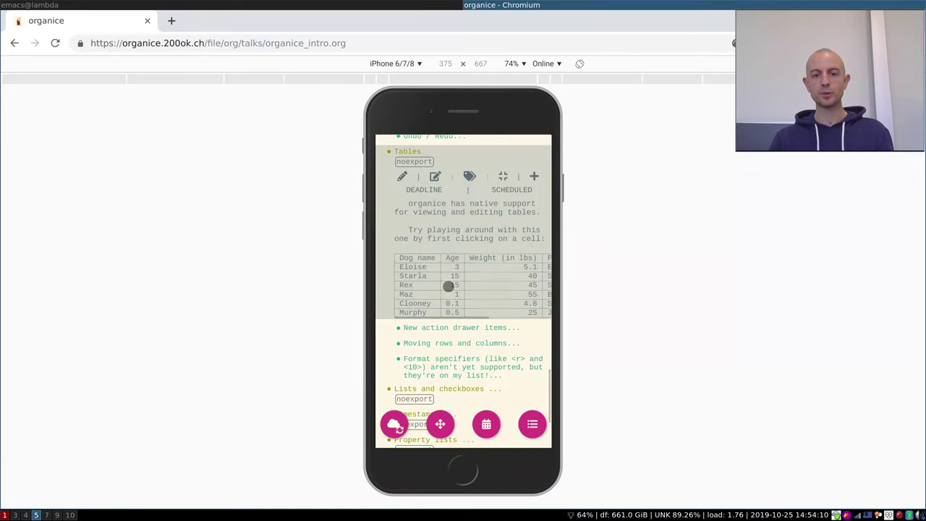
left_click(457, 266)
left_click(421, 307)
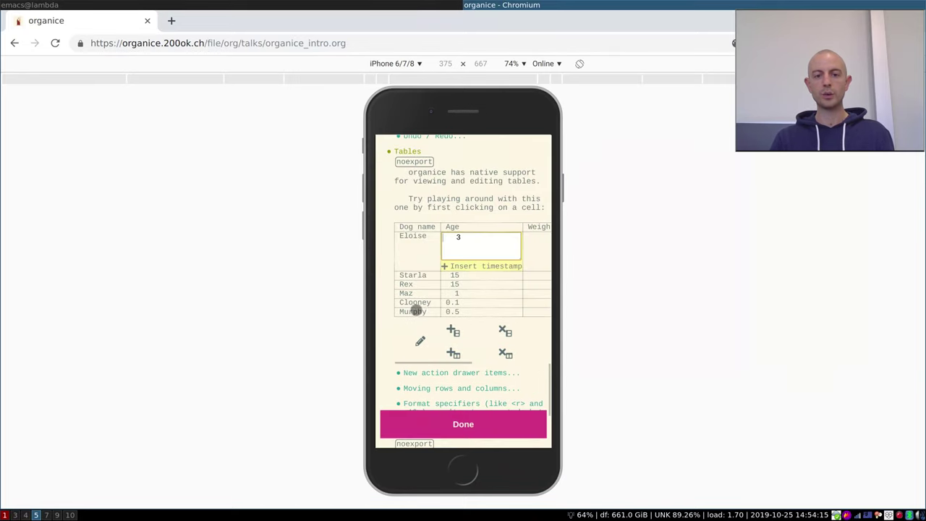
key("ctrl+a")
type("4")
left_click(457, 423)
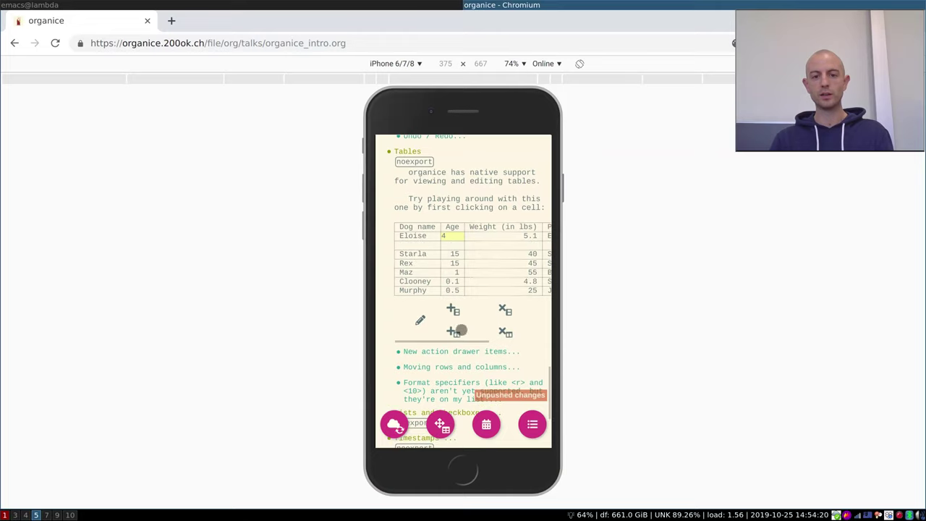
left_click(453, 331)
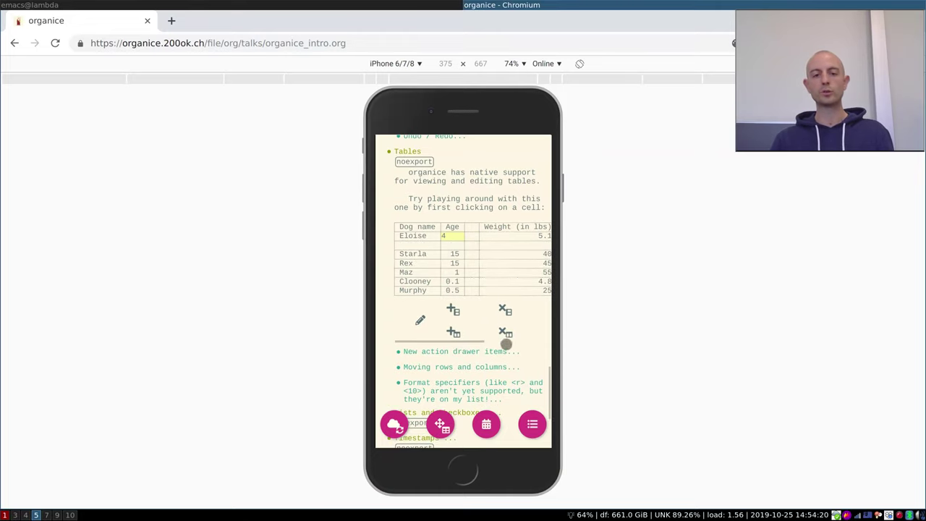
Step: Expand Lists and checkboxes and tick every example checkbox
scroll(458, 356, "down", 3)
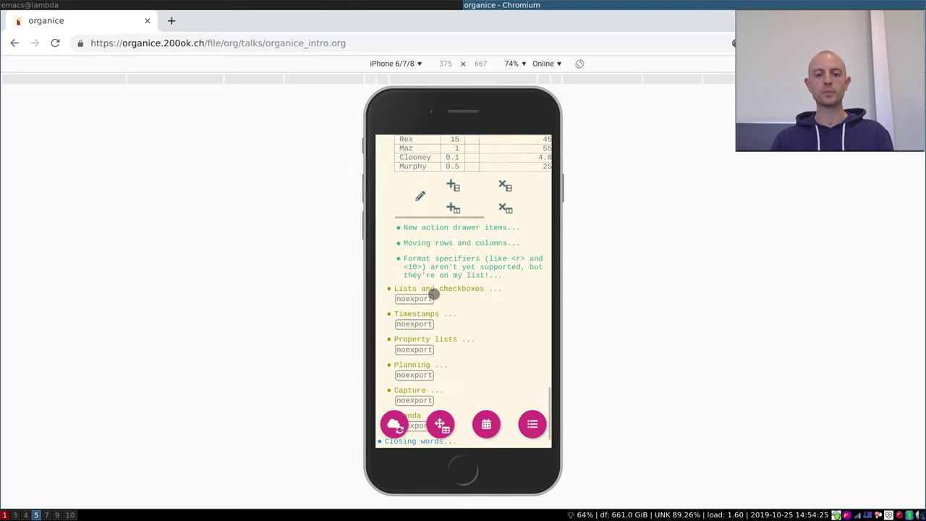
left_click(434, 289)
scroll(434, 295, "down", 2)
scroll(434, 294, "up", 1)
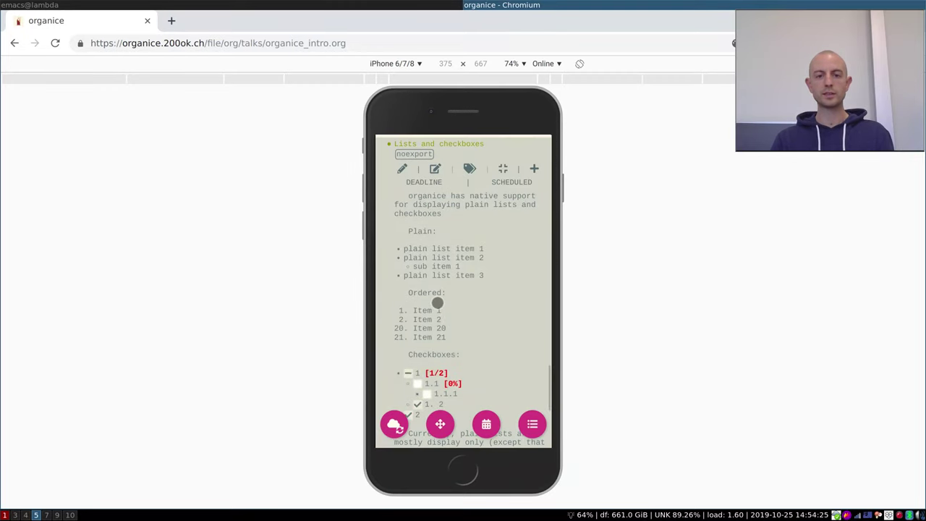
scroll(424, 327, "down", 1)
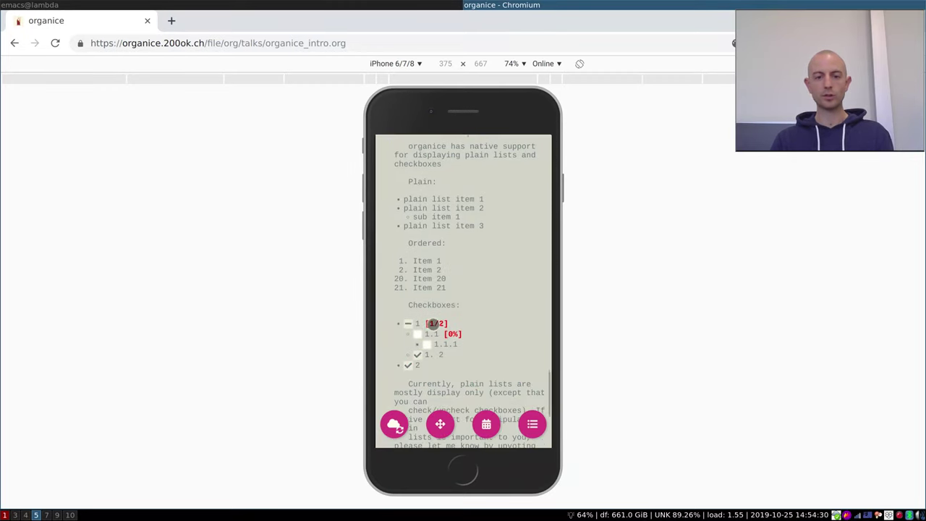
left_click(405, 365)
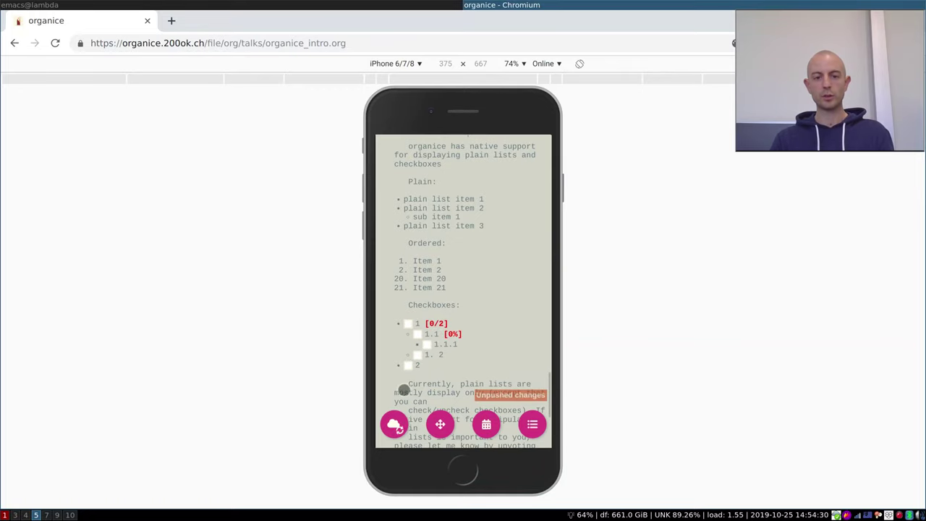
left_click(409, 366)
left_click(426, 345)
Step: Expand Timestamps and give the 10:00–11:30 timestamp a +1h repeater and -1h delay
scroll(513, 329, "down", 4)
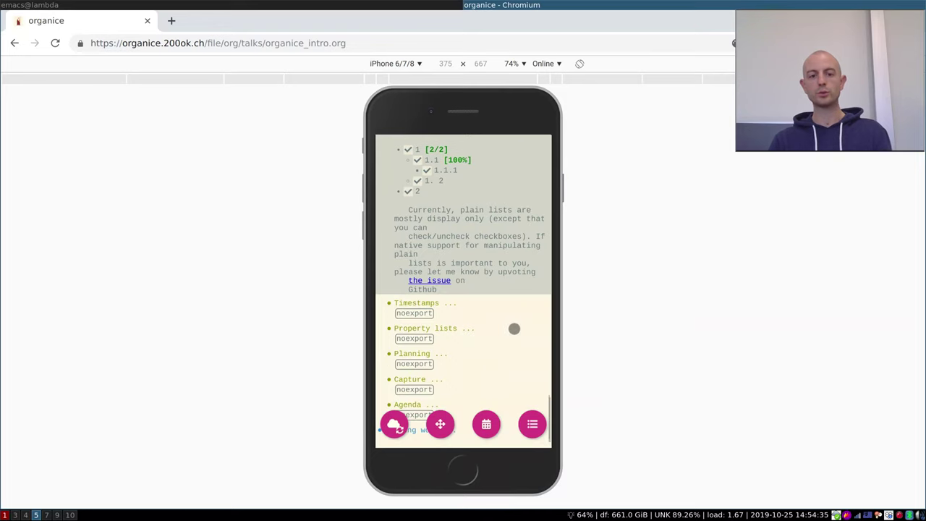
left_click(410, 272)
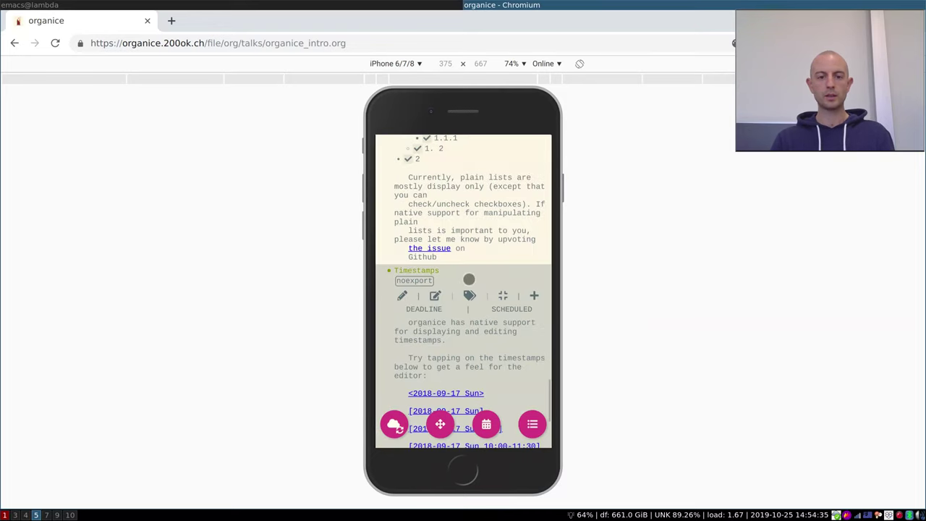
left_click(467, 269)
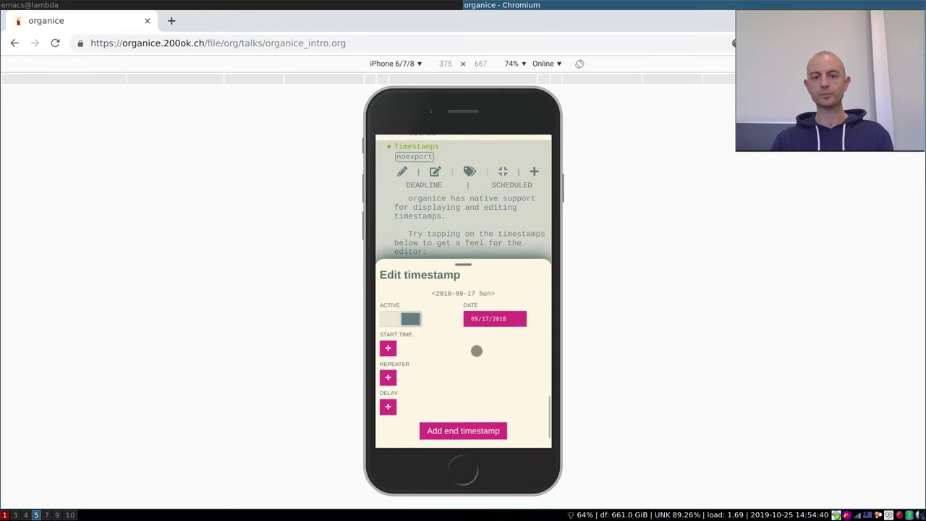
left_click(469, 242)
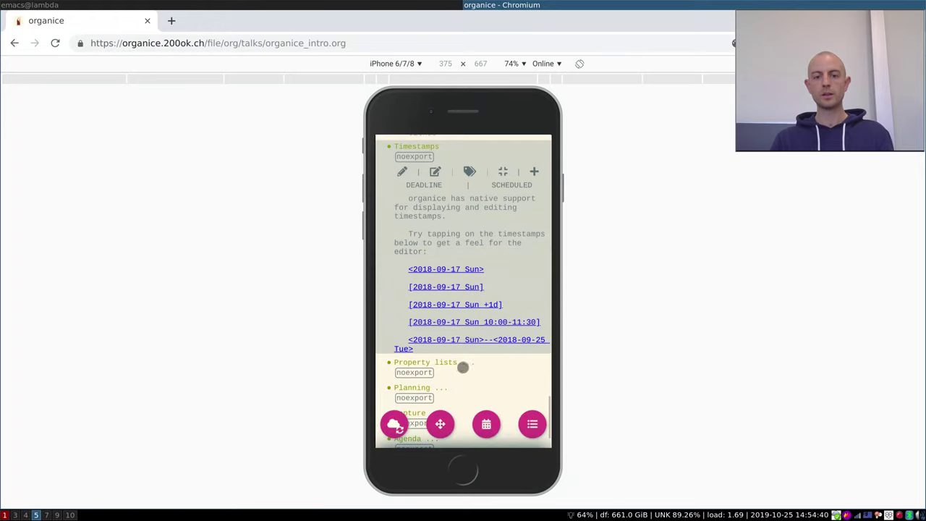
left_click(458, 323)
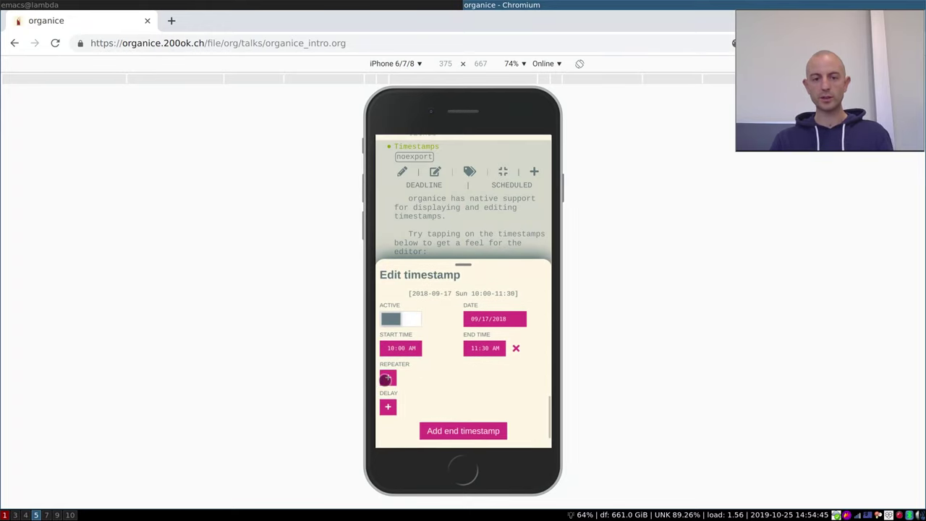
left_click(387, 377)
left_click(388, 406)
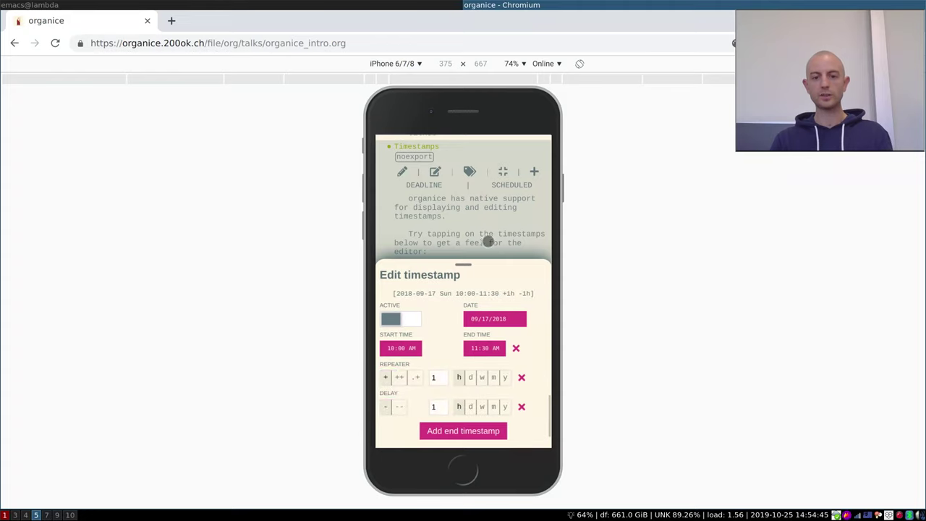
Step: Under Property lists, expand the Example header's PROPERTIES drawer
left_click(486, 234)
left_click(434, 296)
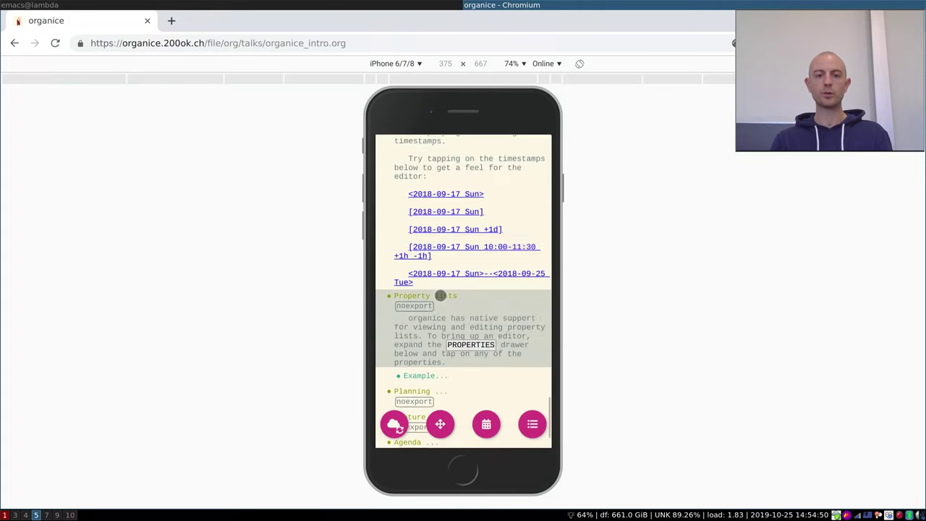
scroll(432, 296, "down", 3)
left_click(427, 302)
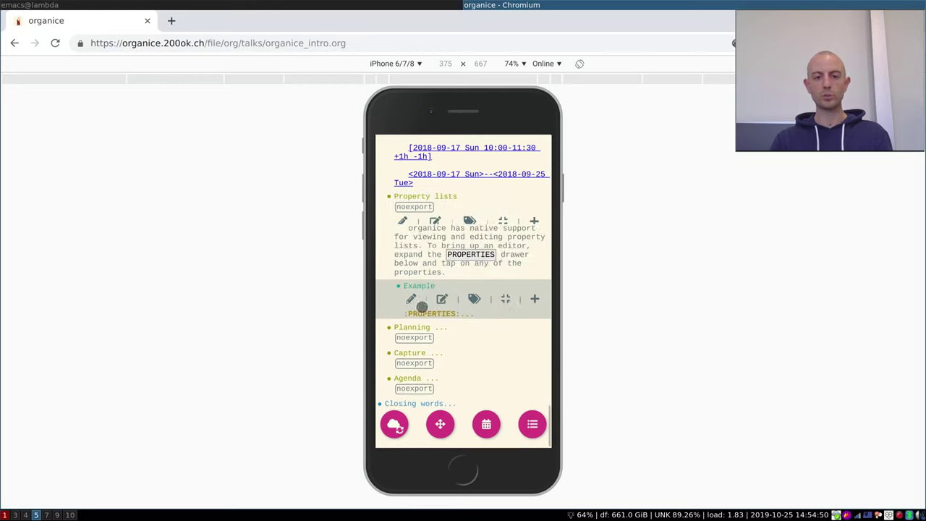
left_click(422, 313)
Step: Delete the launch-date property and add a property 'new' with value 'value'
left_click(440, 336)
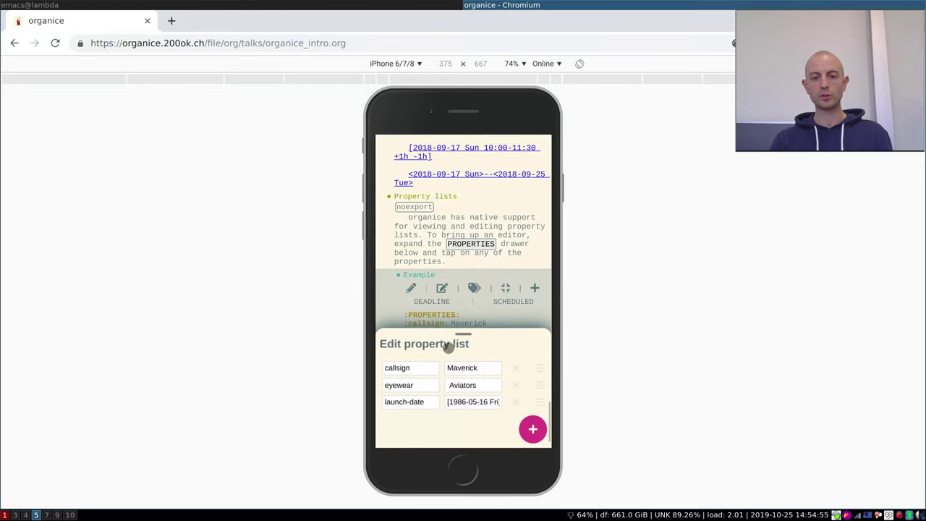
left_click(515, 402)
left_click(533, 427)
type("new")
key("Tab")
type("va")
left_click(484, 195)
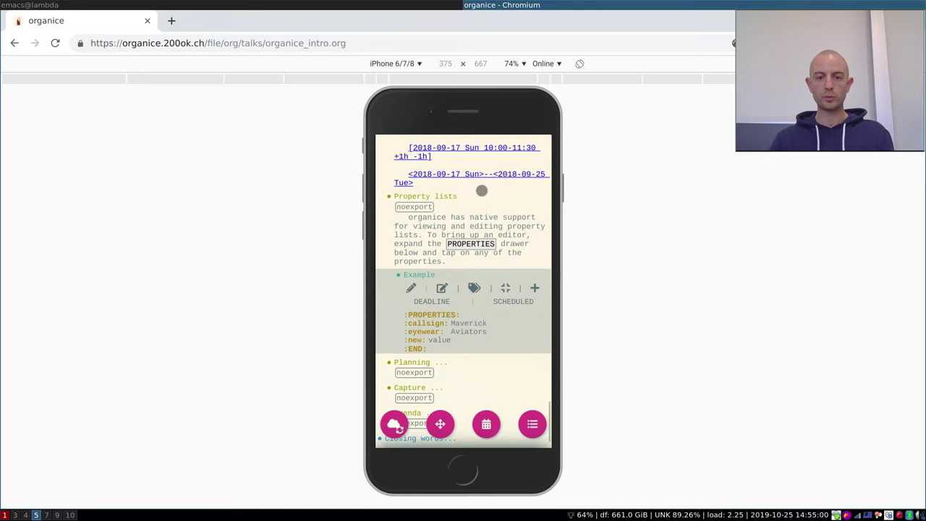
scroll(482, 192, "down", 1)
Step: Expand Planning items and briefly show the dates of An item with both
left_click(407, 321)
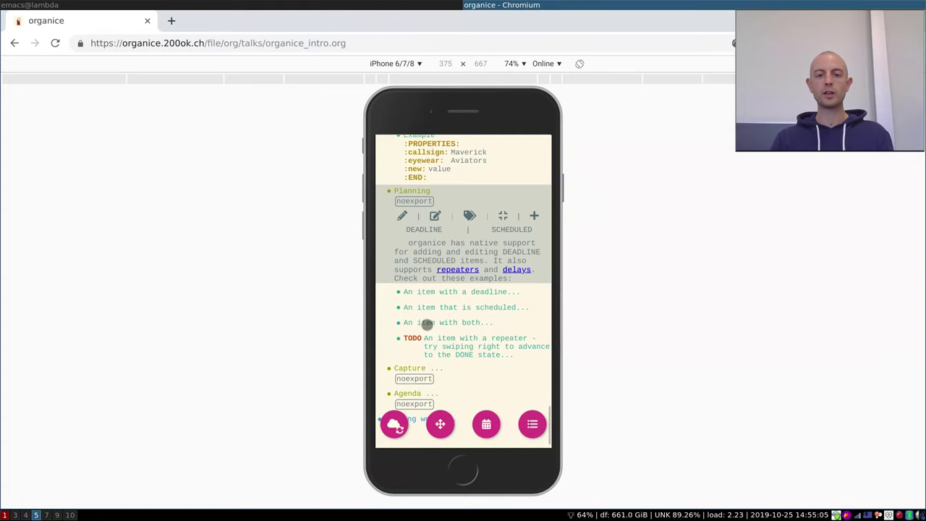
left_click(425, 322)
left_click(442, 290)
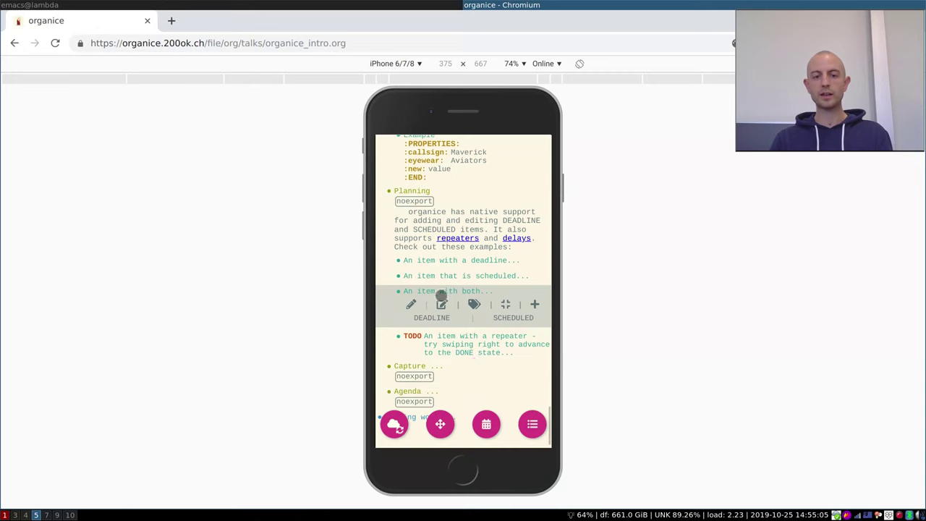
Step: Browse the agenda in Day, Week and Month views, then jump to its first TODO
left_click(486, 423)
left_click(435, 182)
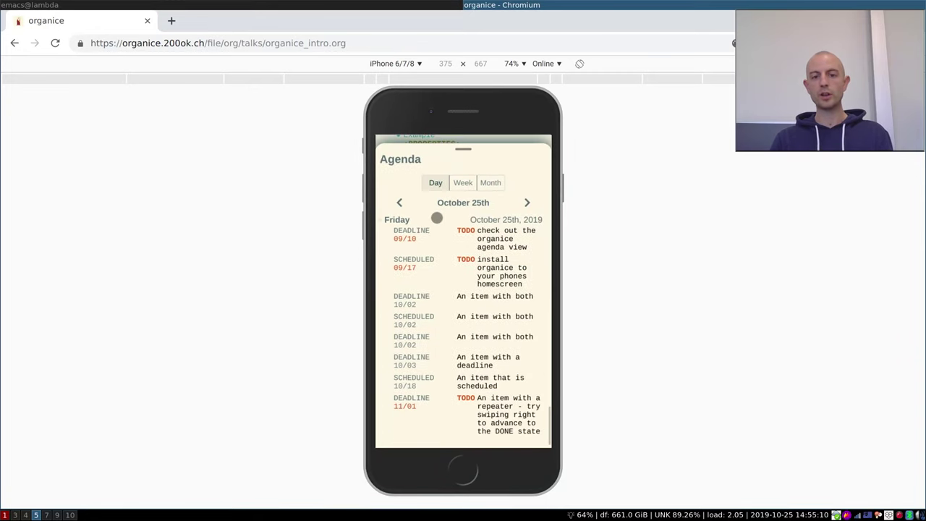
left_click(454, 182)
left_click(490, 178)
left_click(463, 178)
left_click(480, 293)
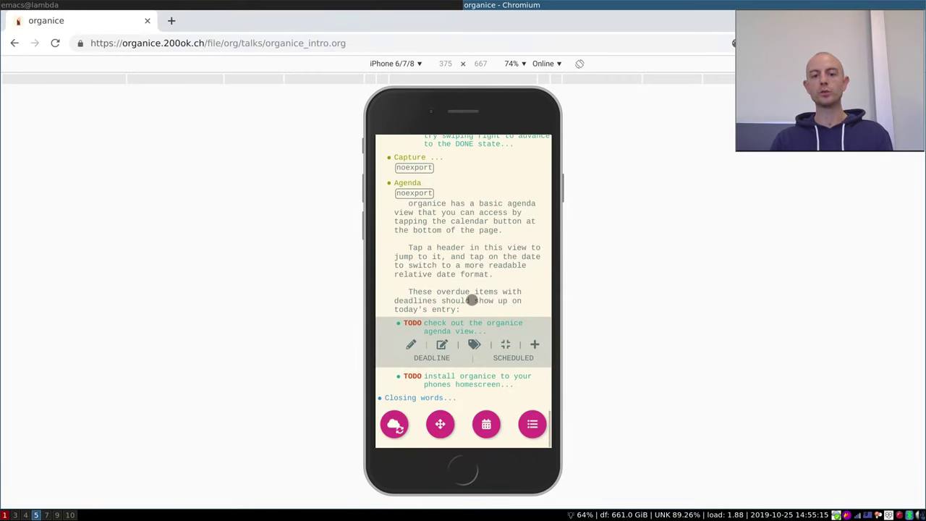
Step: Capture a TODO 'New stuff' into Inbox using the Inbox capture template
scroll(467, 221, "up", 1)
left_click(414, 205)
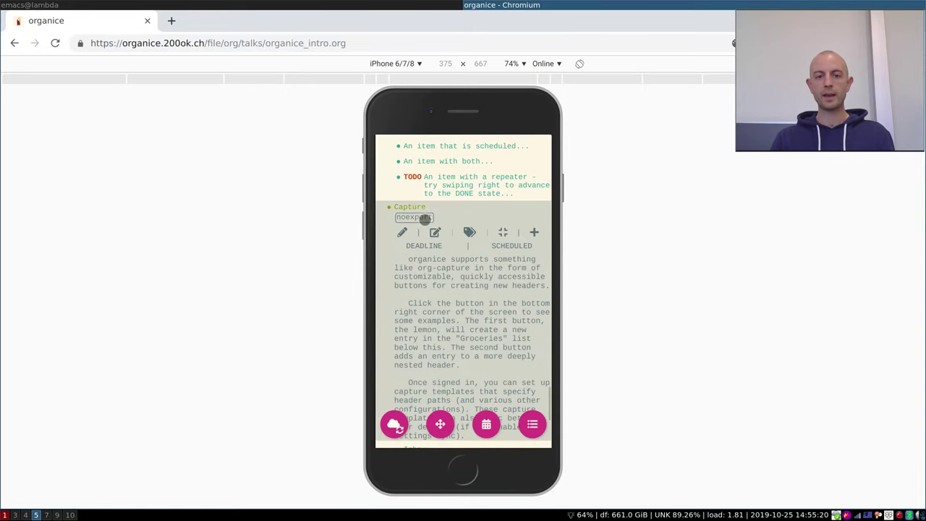
scroll(432, 246, "down", 2)
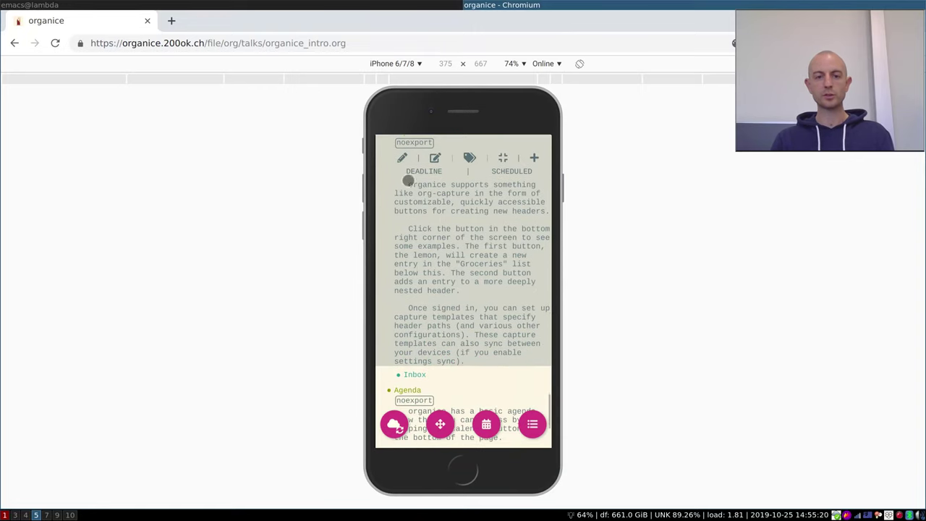
scroll(405, 176, "up", 1)
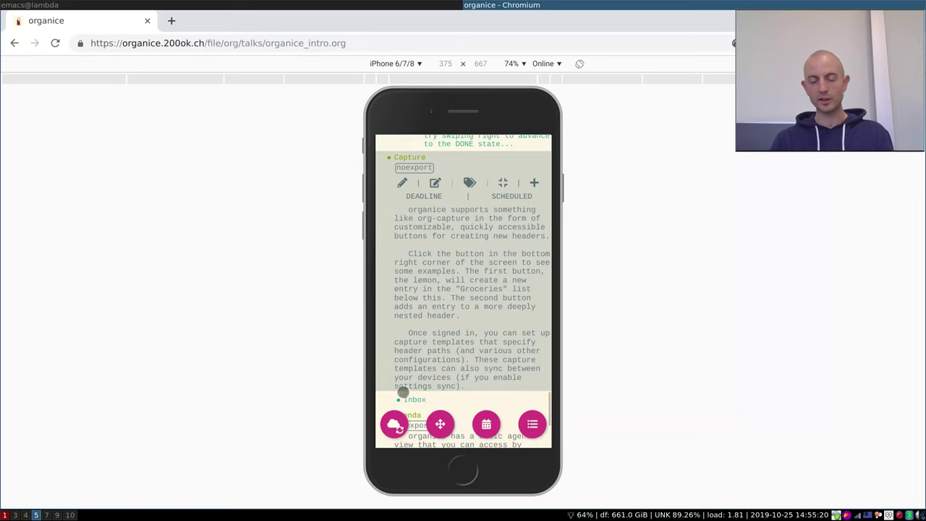
left_click(409, 400)
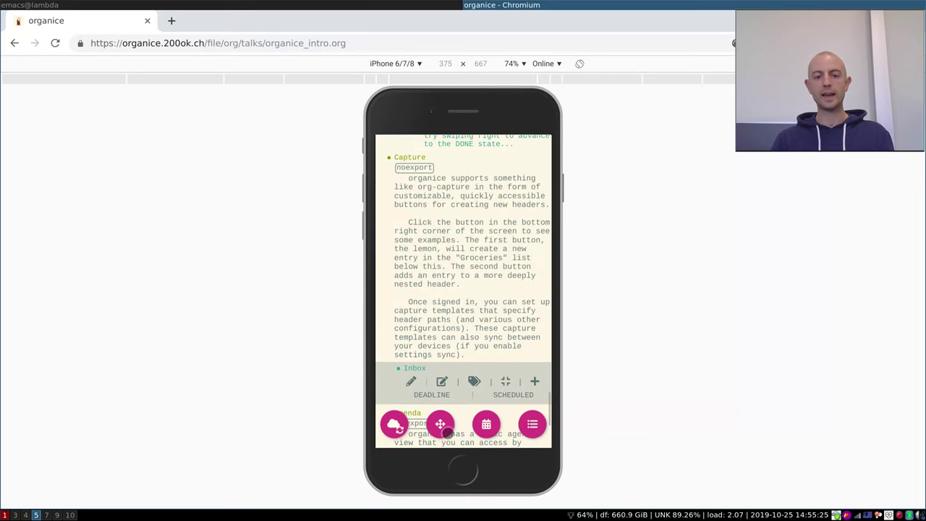
left_click(535, 425)
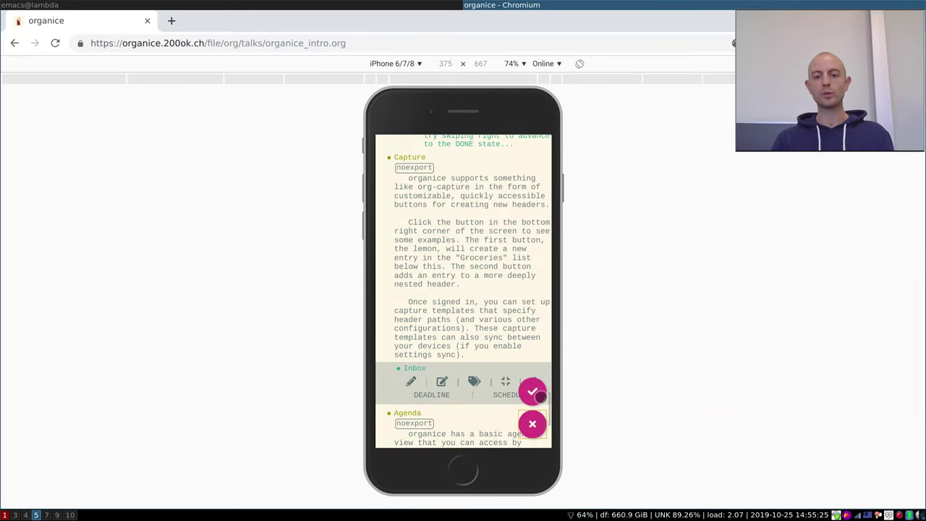
left_click(538, 393)
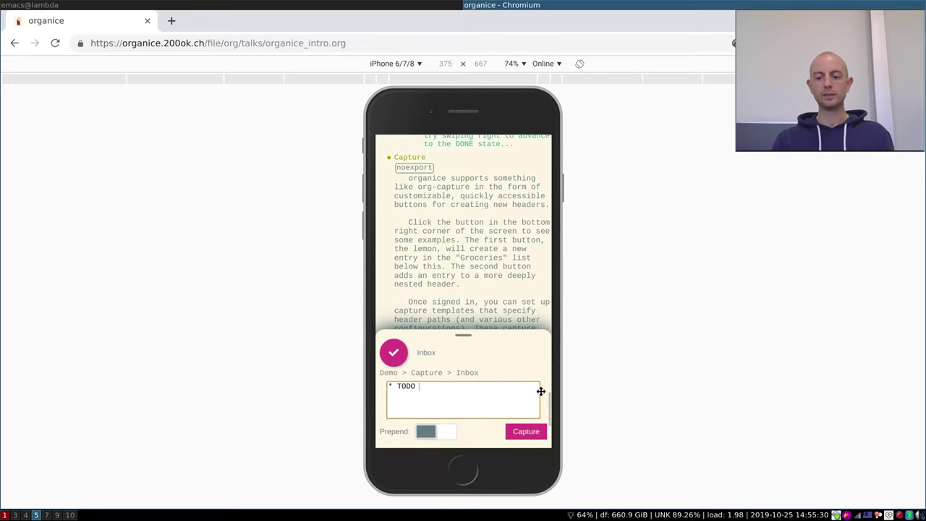
type("N")
type("ew c")
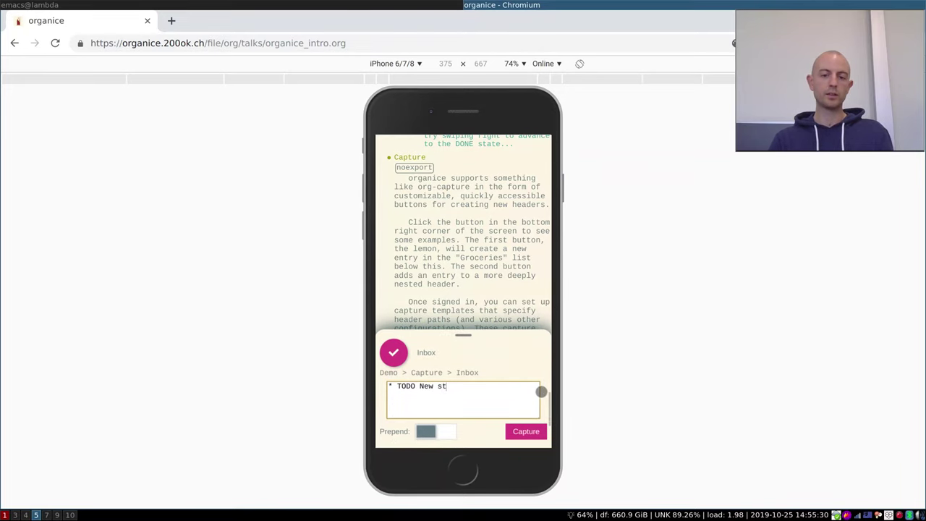
left_click(545, 428)
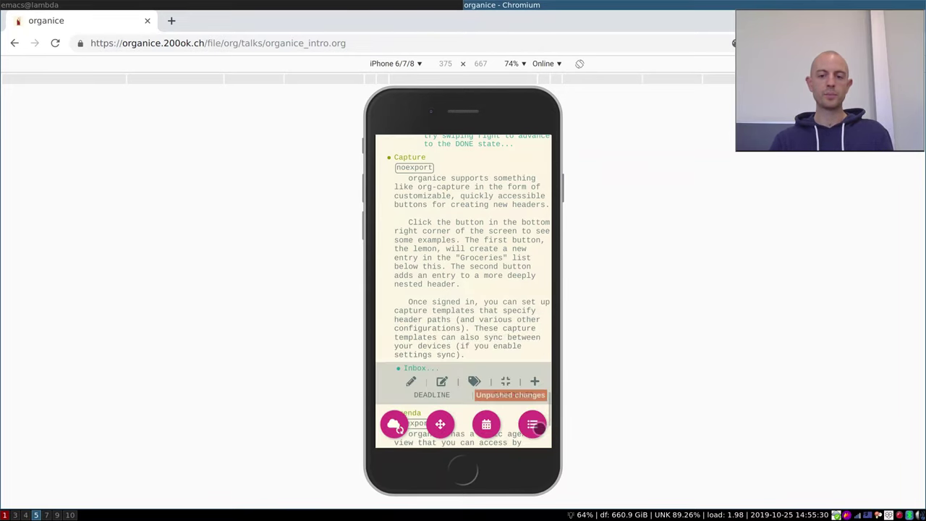
Step: Expand Inbox, Closing words and Related work, then return to the Emacs slides
scroll(507, 283, "down", 2)
left_click(420, 293)
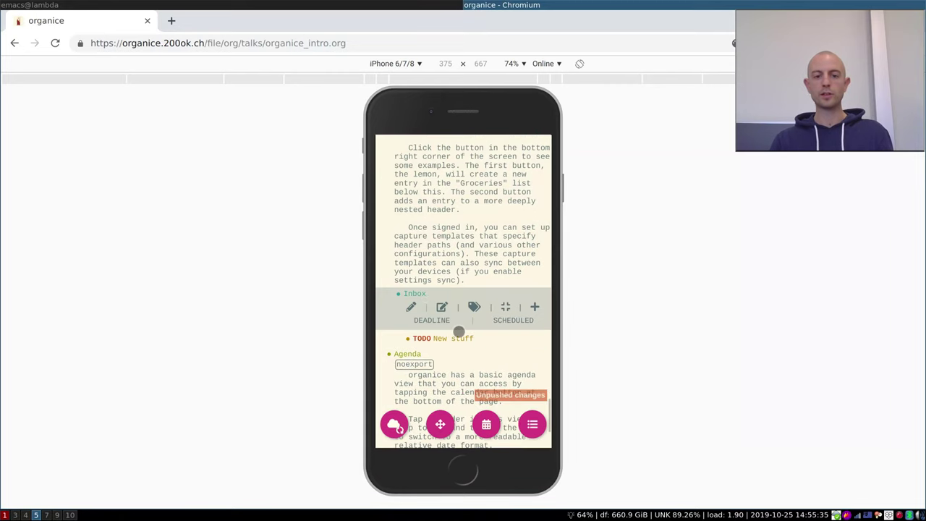
scroll(458, 329, "down", 4)
left_click(416, 397)
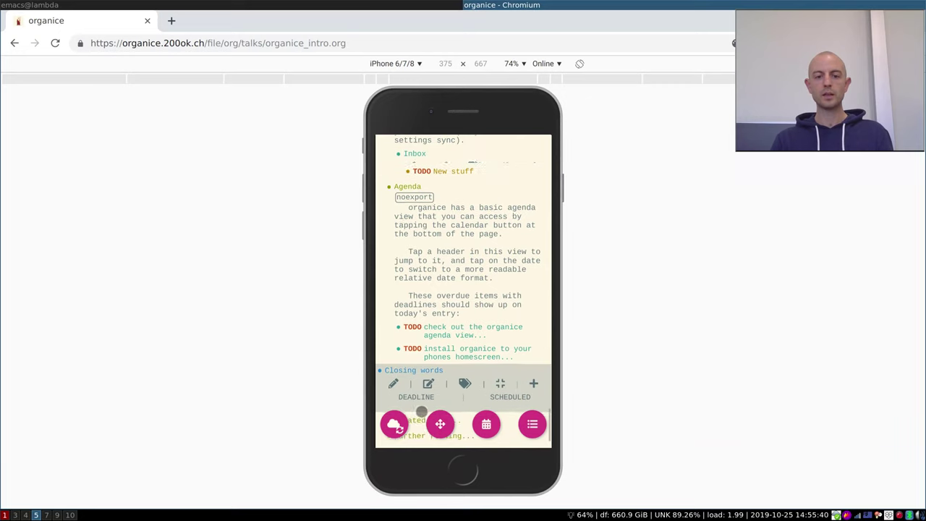
scroll(434, 383, "down", 2)
left_click(407, 369)
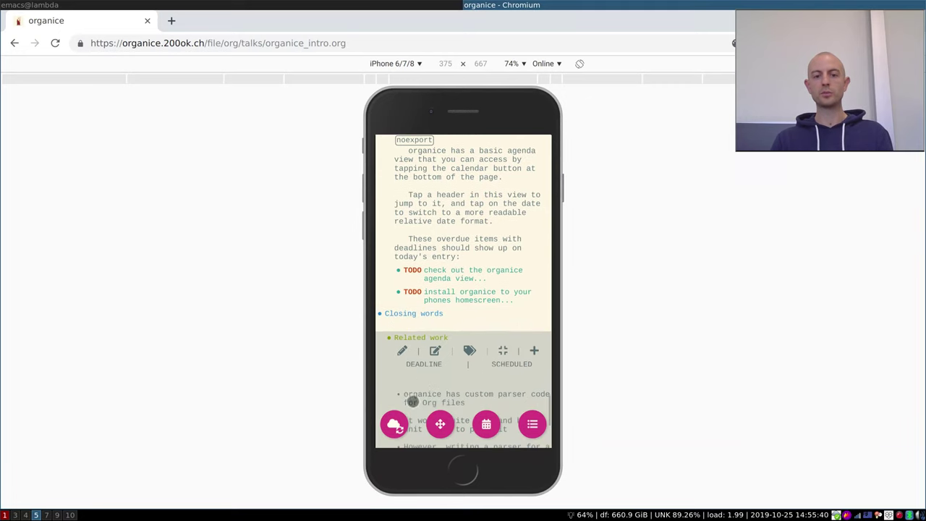
left_click(256, 3)
key("ctrl+x")
key("g")
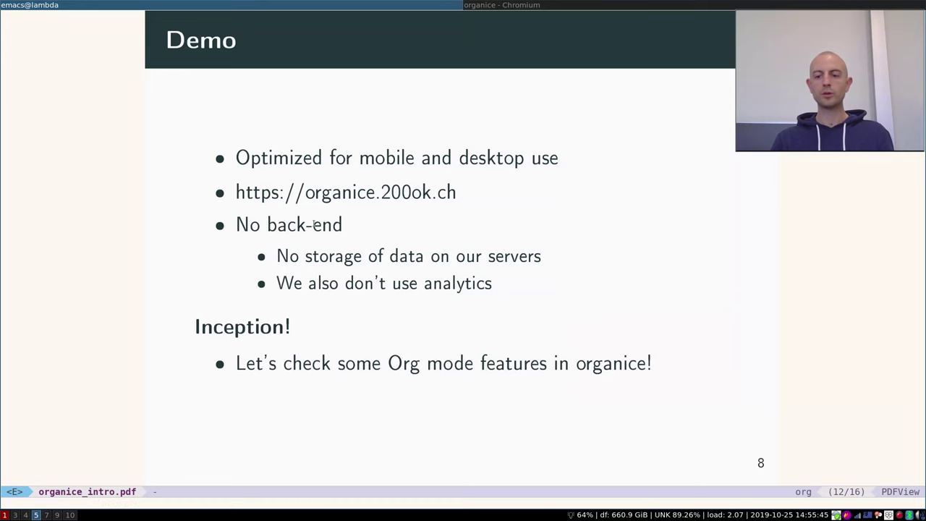
key("p")
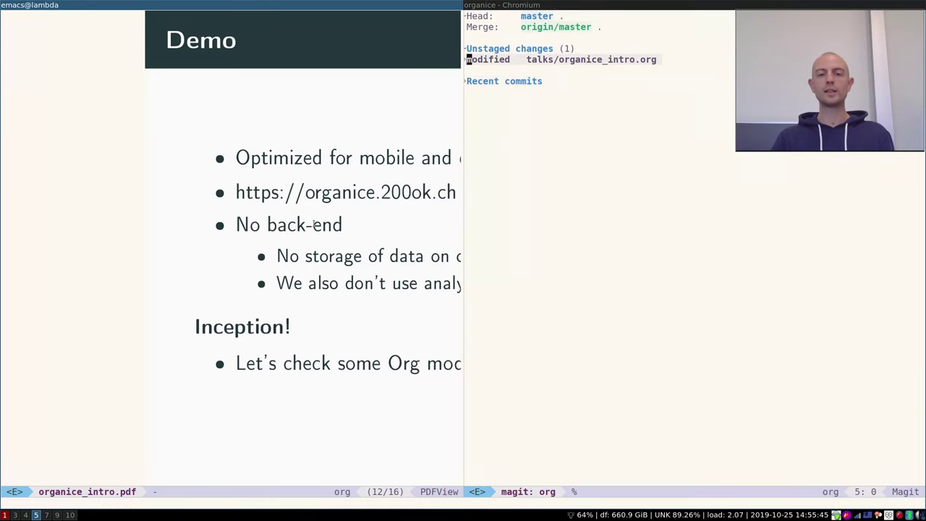
key("Tab")
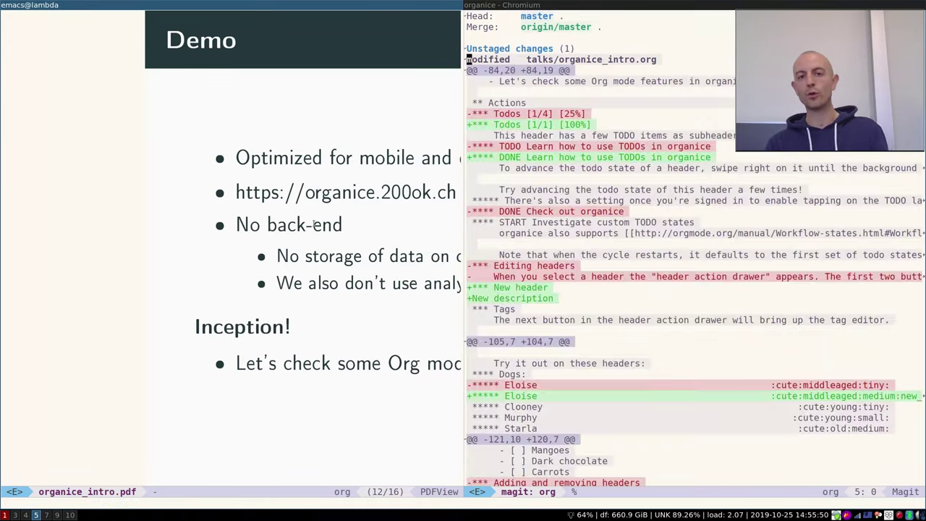
key("ctrl+x")
key("1")
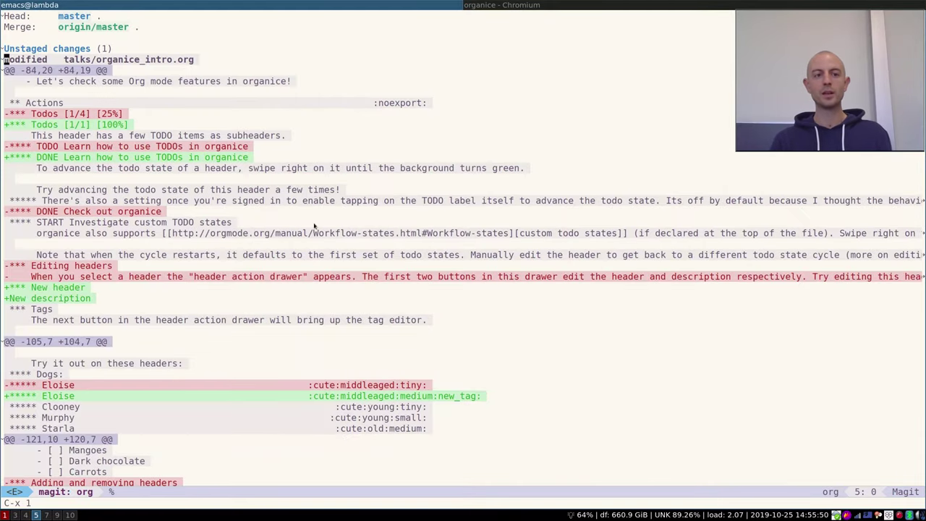
key("ctrl+v")
key("ctrl+v")
key("ctrl+v")
key("ctrl+v")
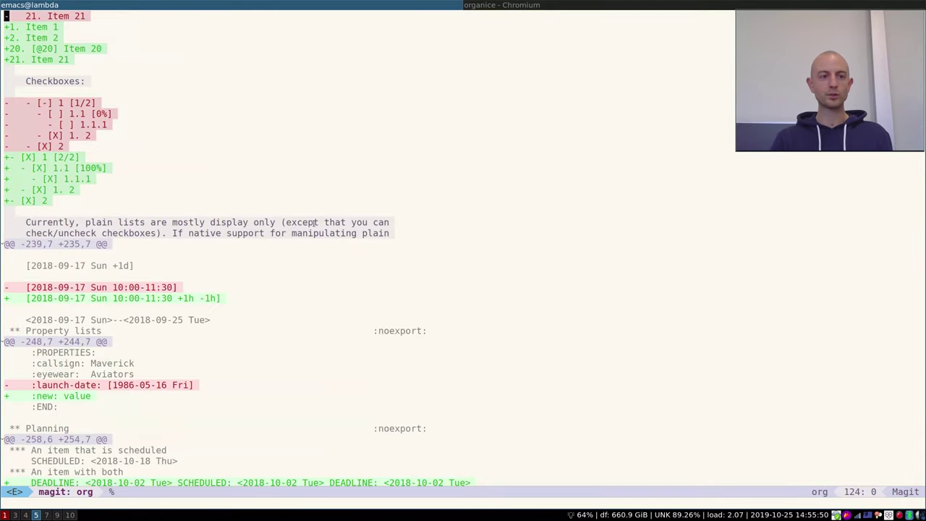
scroll(291, 195, "up", 2)
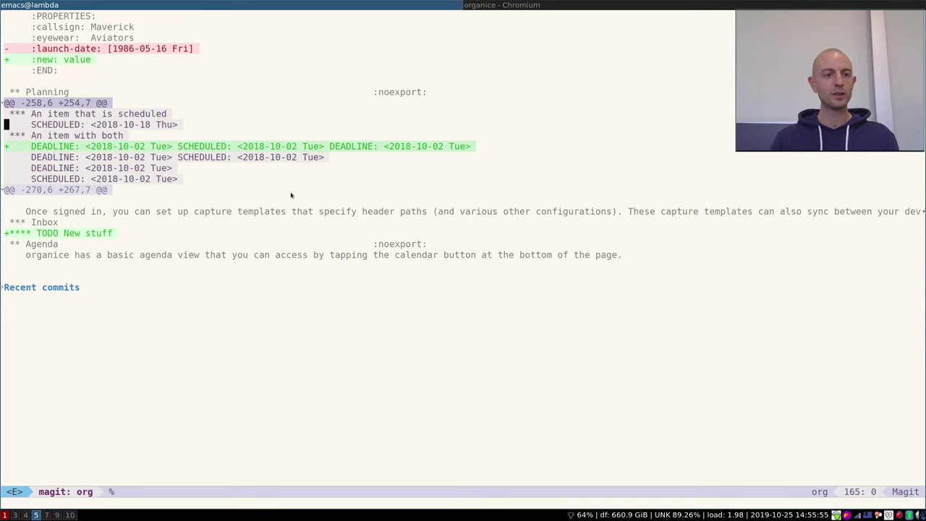
left_click(112, 224)
key("ctrl+space")
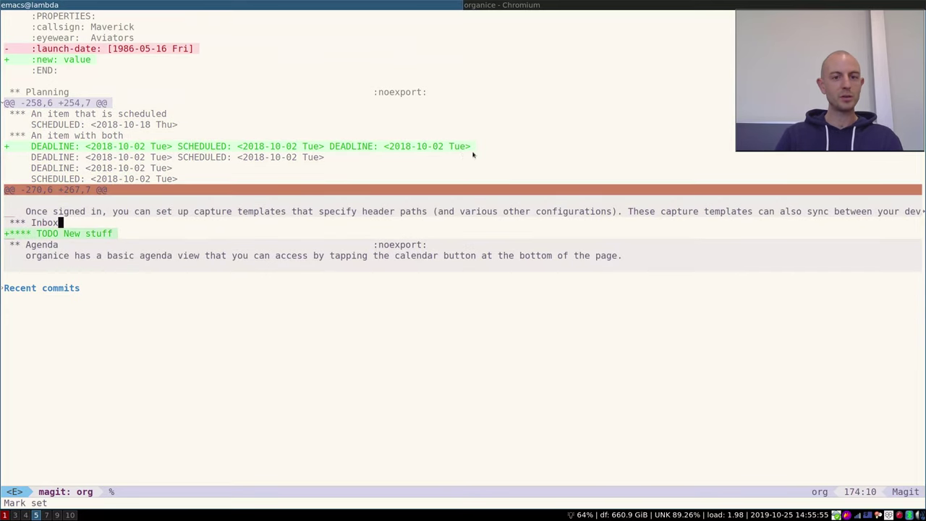
left_click(484, 135)
key("ctrl+space")
scroll(478, 140, "up", 3)
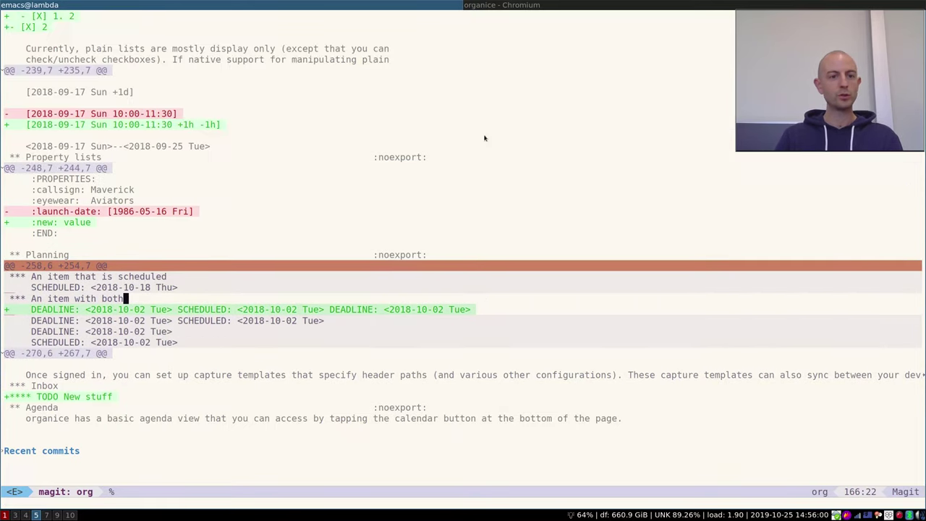
left_click(149, 211)
key("ctrl+space")
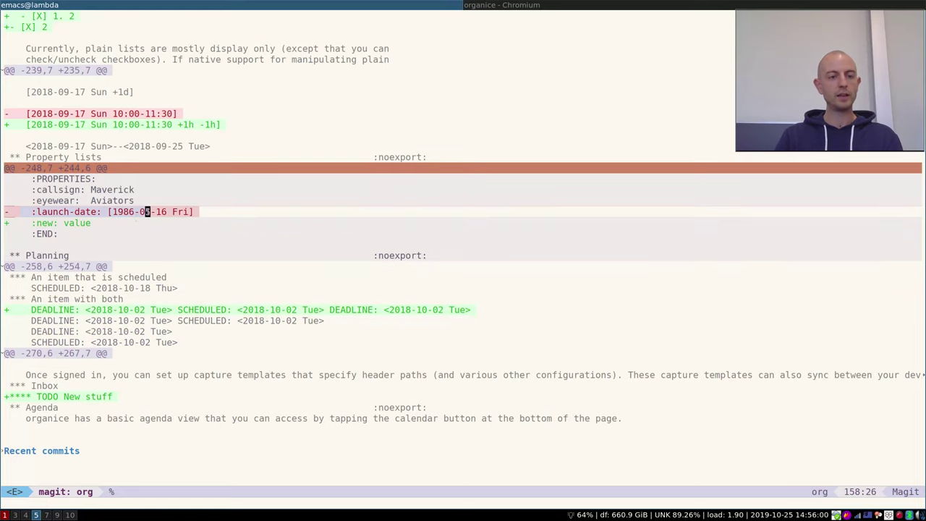
left_click(31, 222)
key("ctrl+space")
scroll(69, 224, "up", 5)
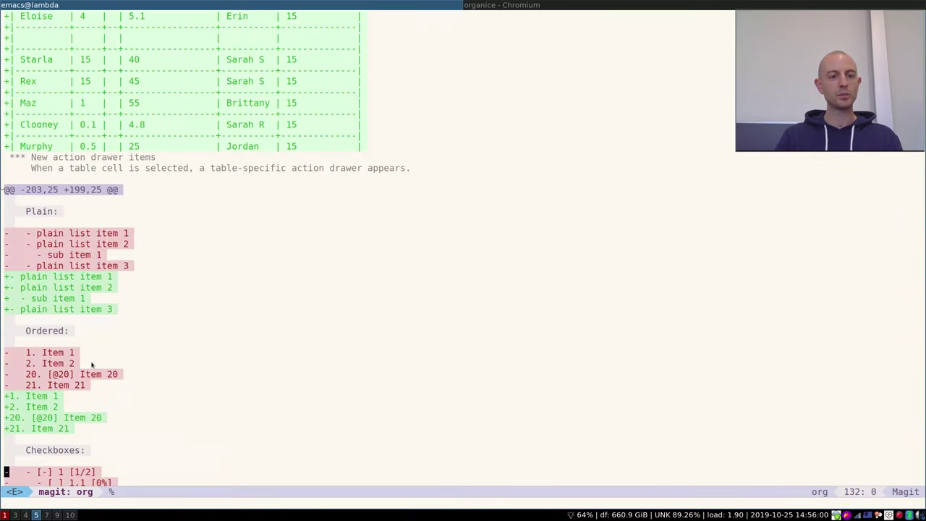
scroll(146, 420, "down", 3)
left_click(121, 374)
left_click(131, 355)
key("ctrl+space")
left_click(194, 243)
scroll(222, 190, "up", 8)
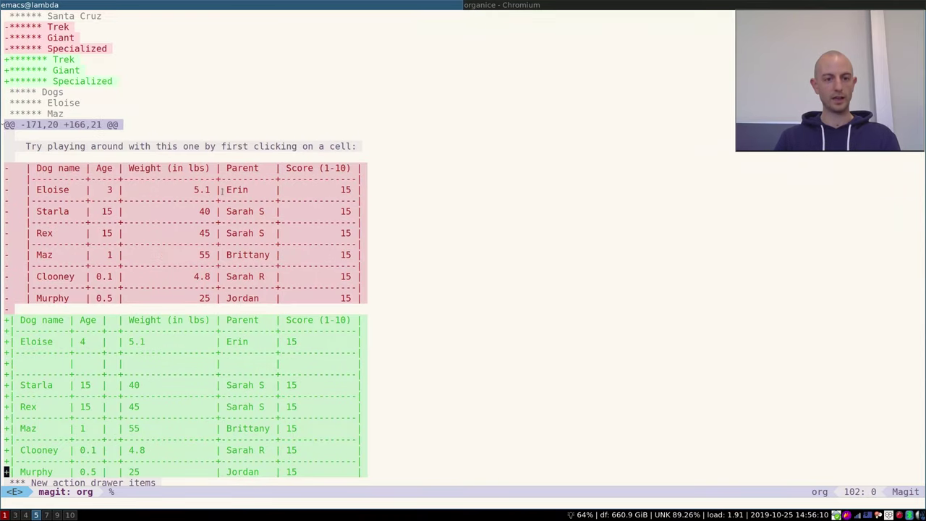
key("q")
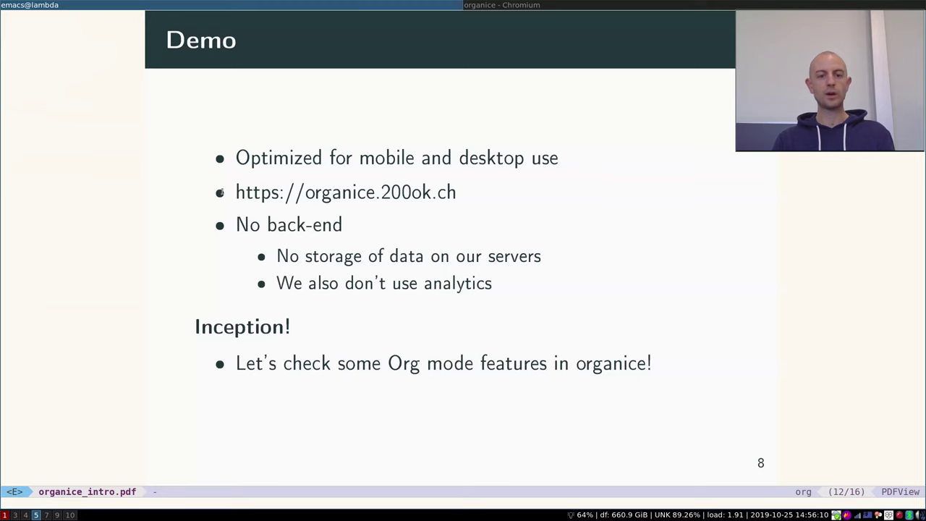
Step: Page through Closing words, Related work and Further reading to the Talk tax slide
key("n")
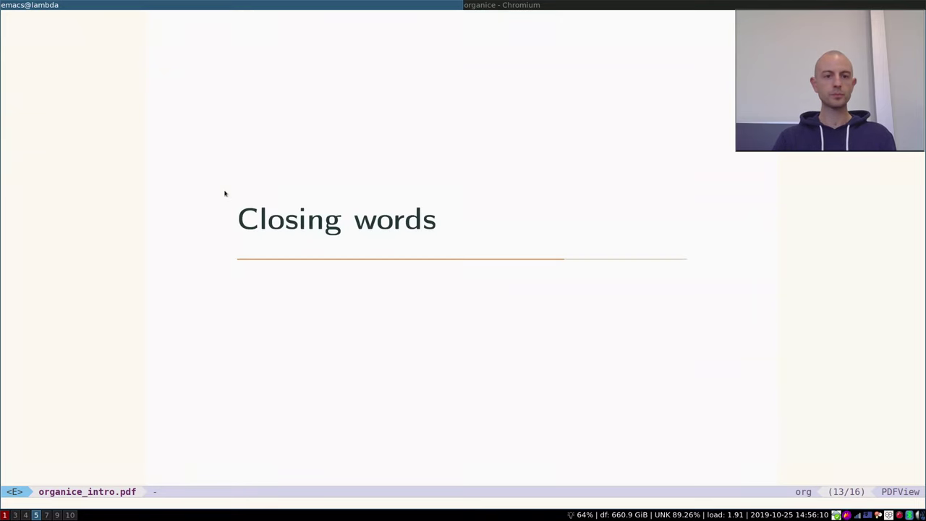
key("n")
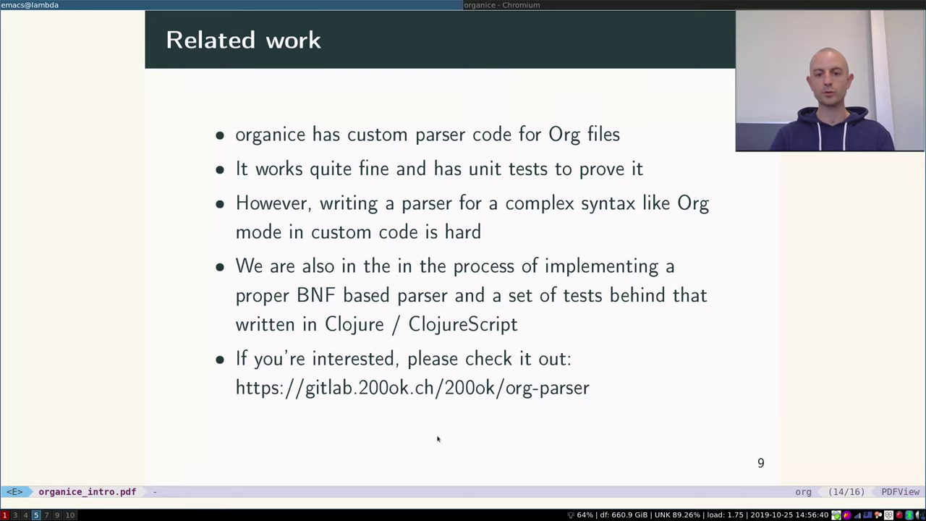
key("n")
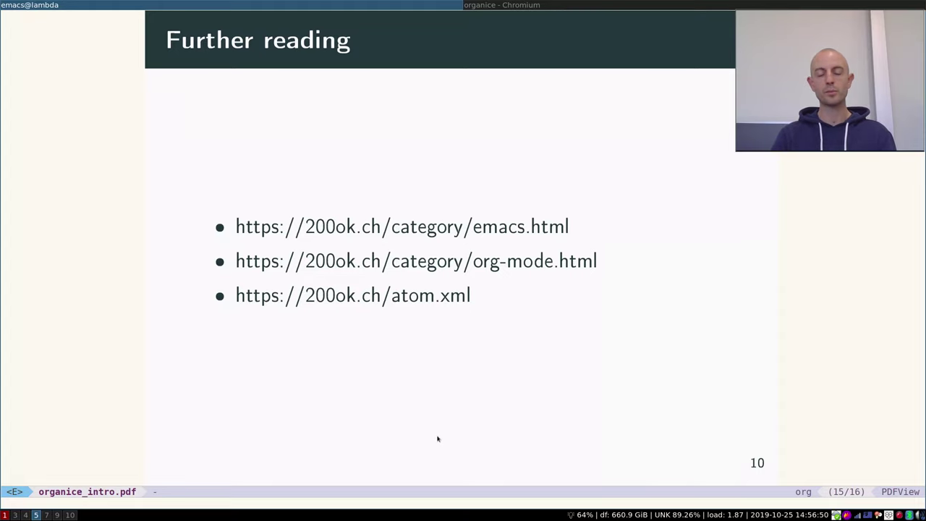
key("n")
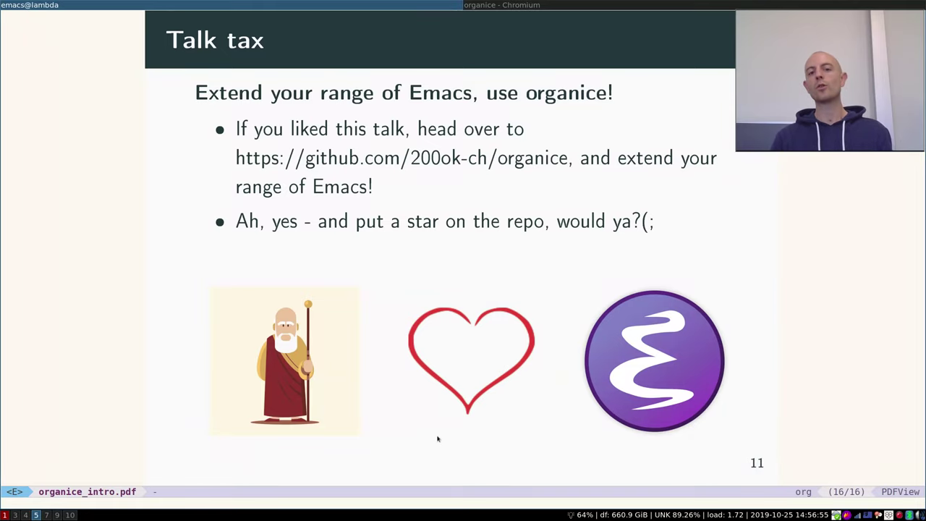
Step: Open the organice GitHub repository from the slide's link, then return to Emacs
left_click(495, 150)
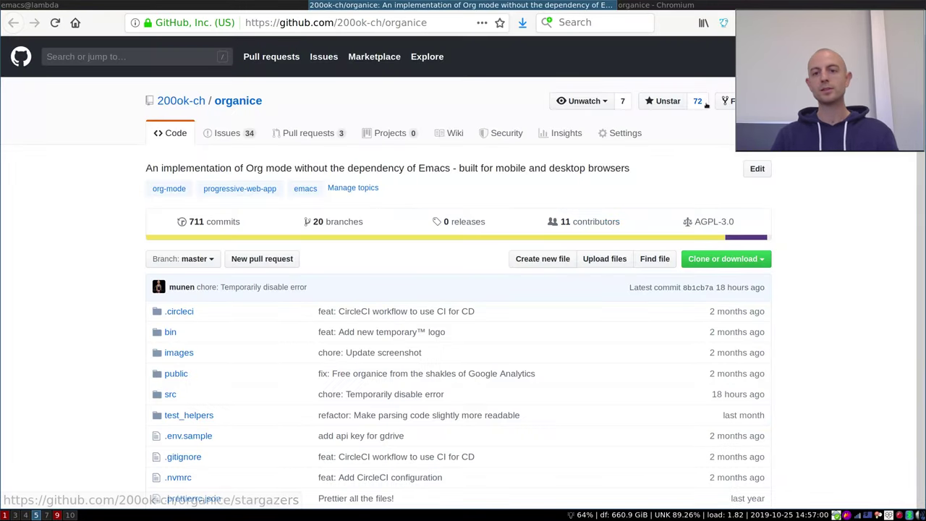
left_click(233, 3)
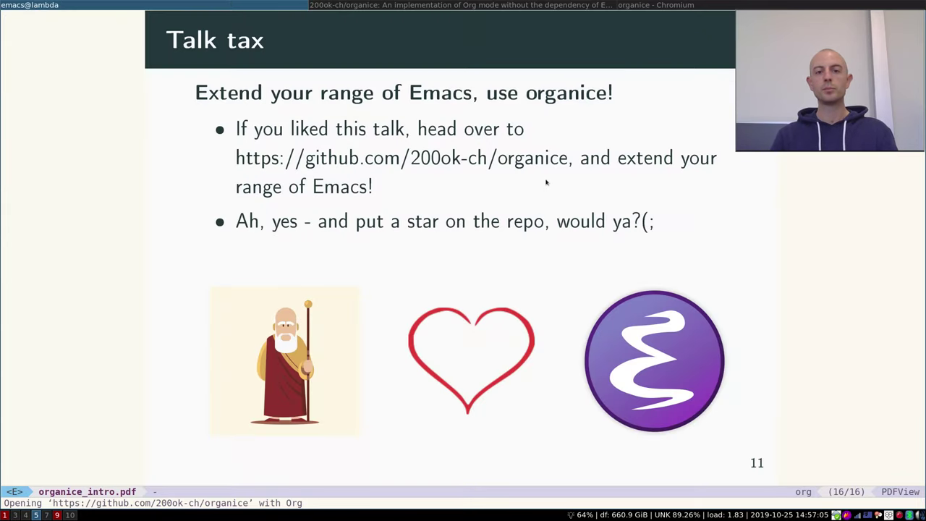